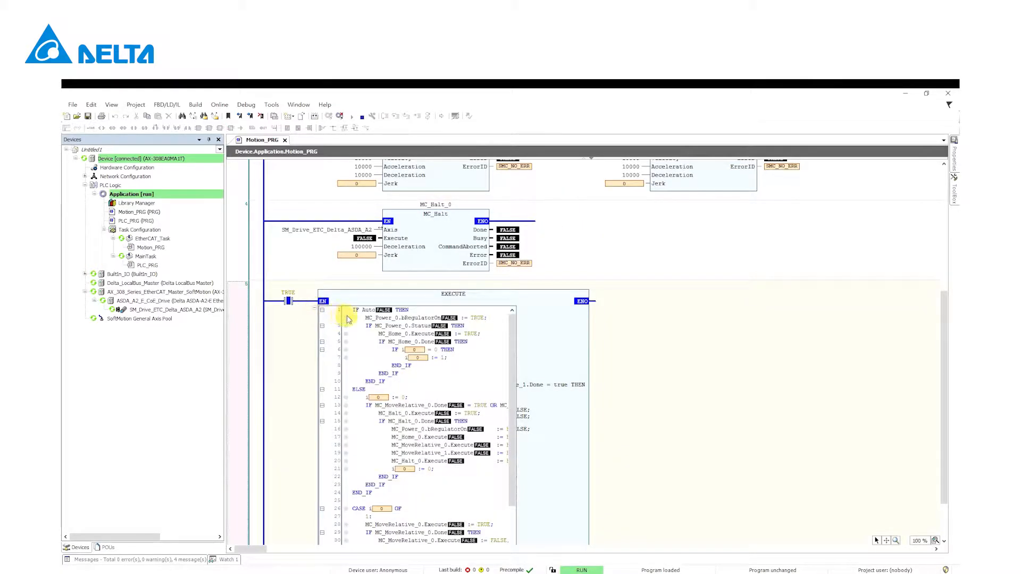
# - Write TRUE to the Auto variable in the running Motion_PRG code, then collapse the EXECUTE block's online code view
pyautogui.click(385, 312)
pyautogui.doubleClick(385, 290)
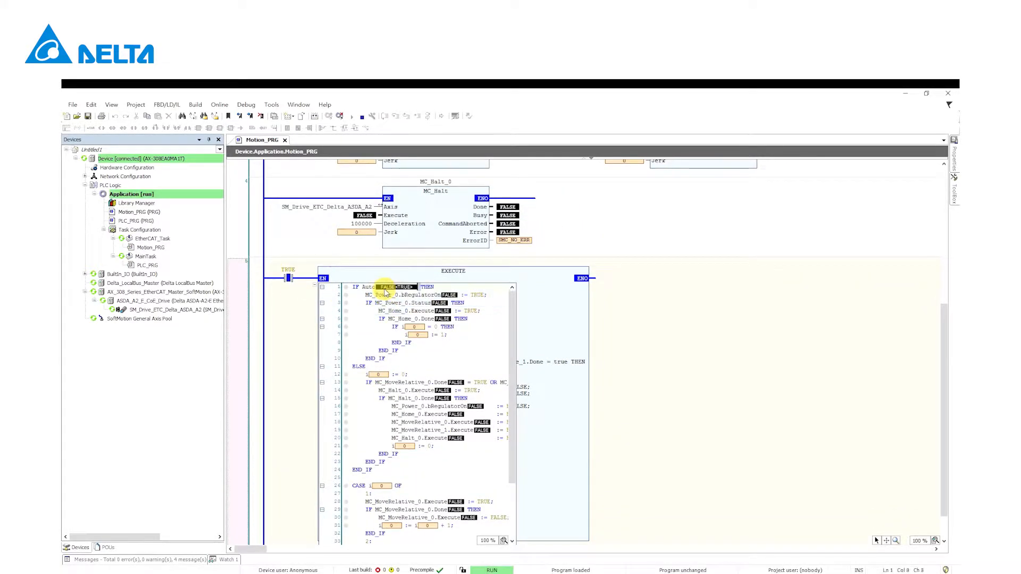
pyautogui.rightClick(388, 289)
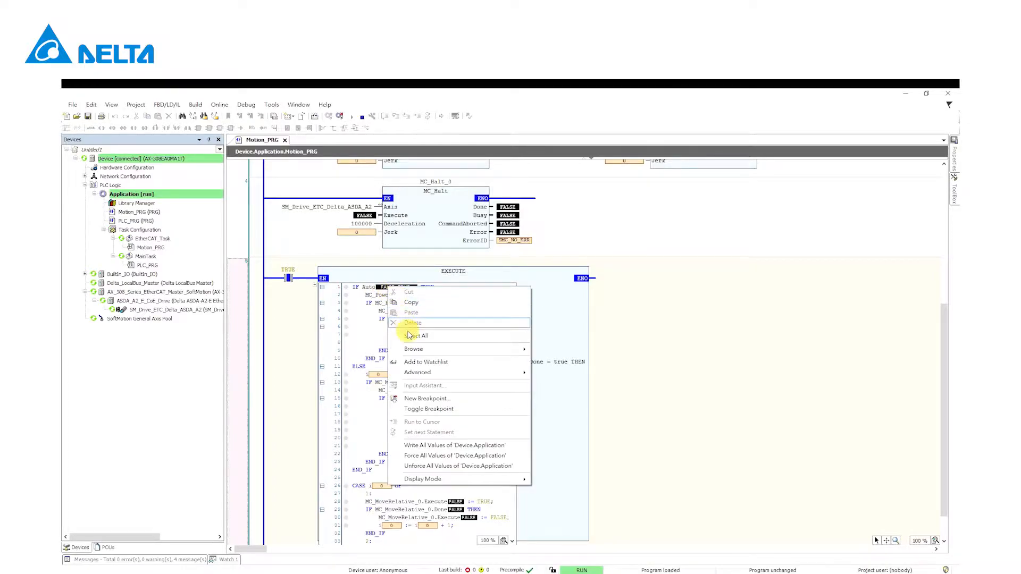
pyautogui.click(425, 447)
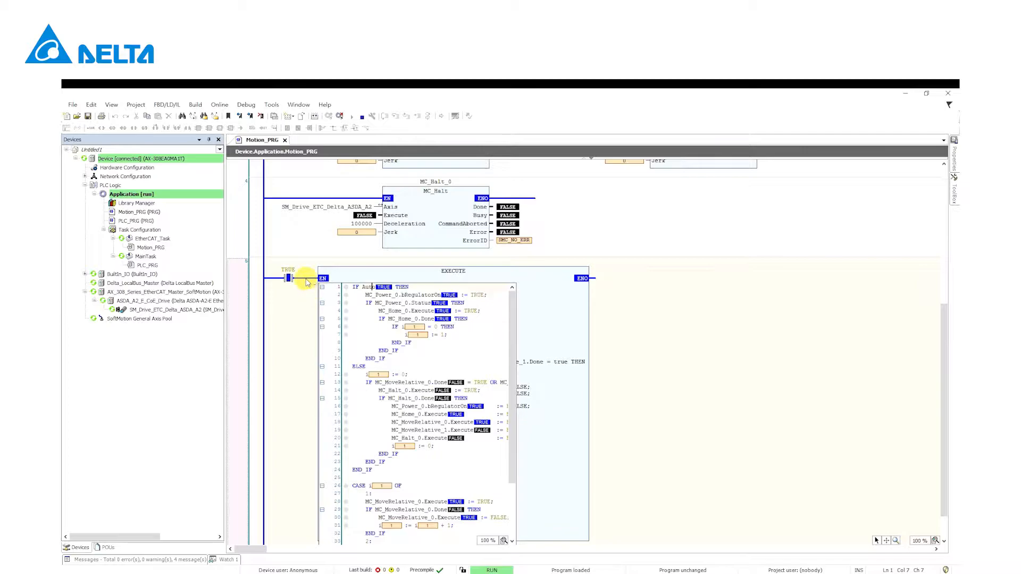
pyautogui.scroll(-3, 421, 365)
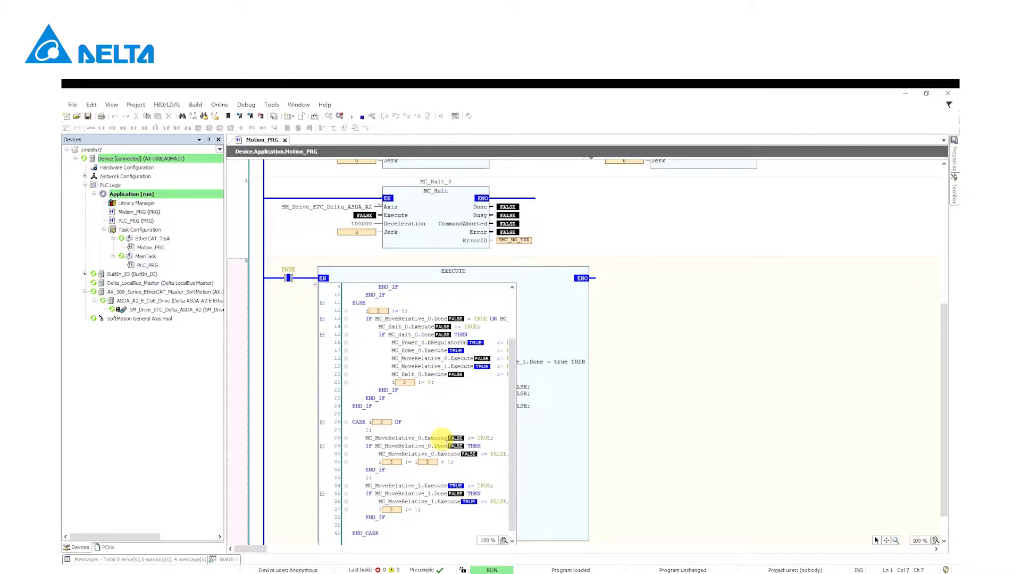
pyautogui.click(315, 285)
pyautogui.scroll(5, 404, 309)
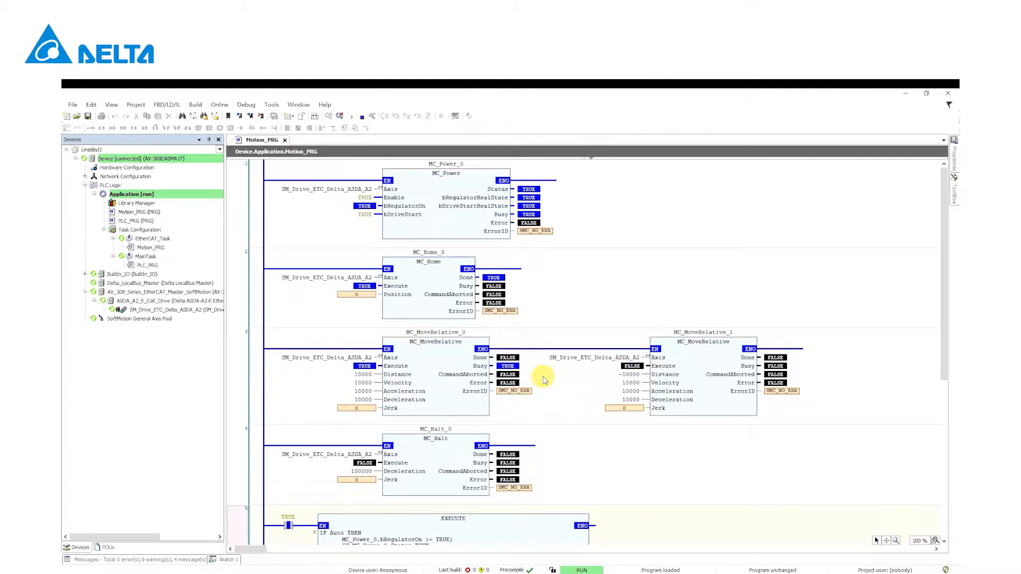
# - Add a Trace object to the Application, keeping the name Trace
pyautogui.click(157, 196)
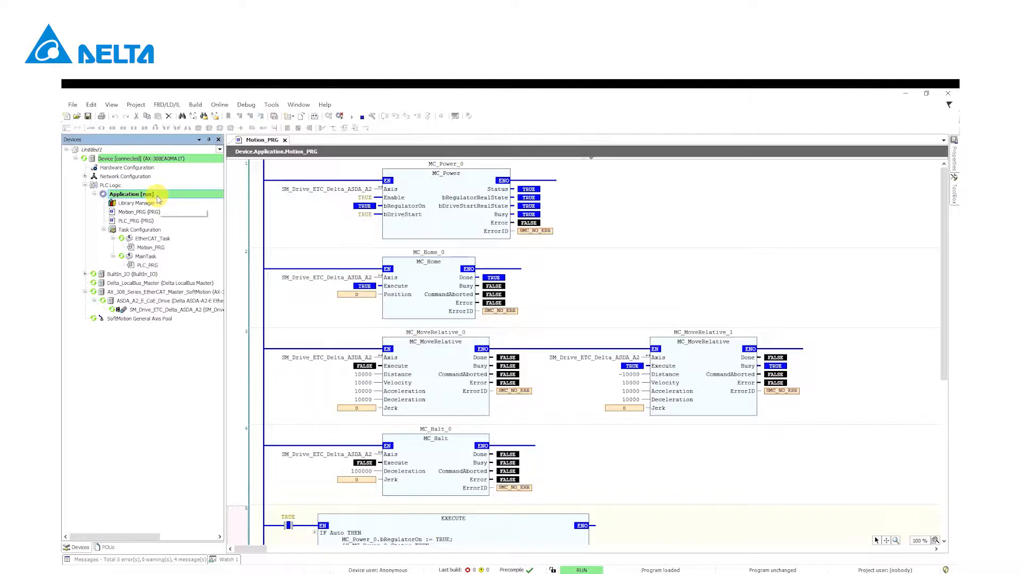
pyautogui.rightClick(158, 199)
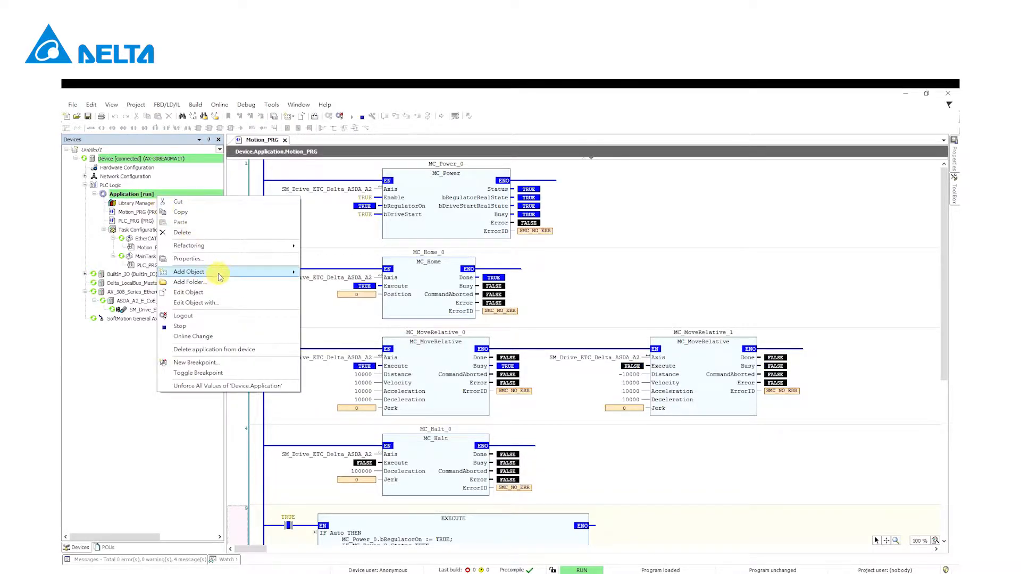
pyautogui.moveTo(221, 271)
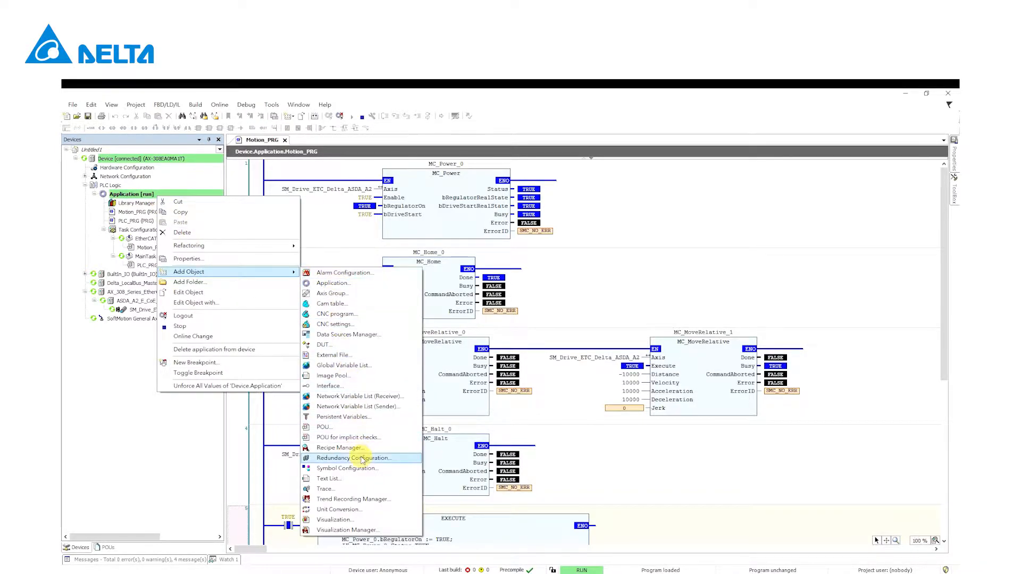
pyautogui.click(365, 490)
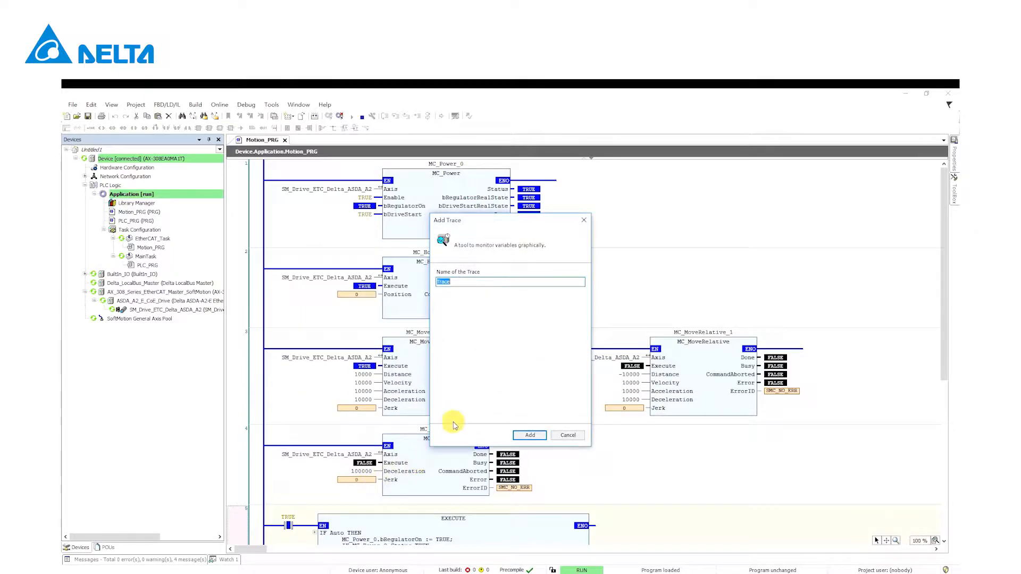
pyautogui.click(504, 286)
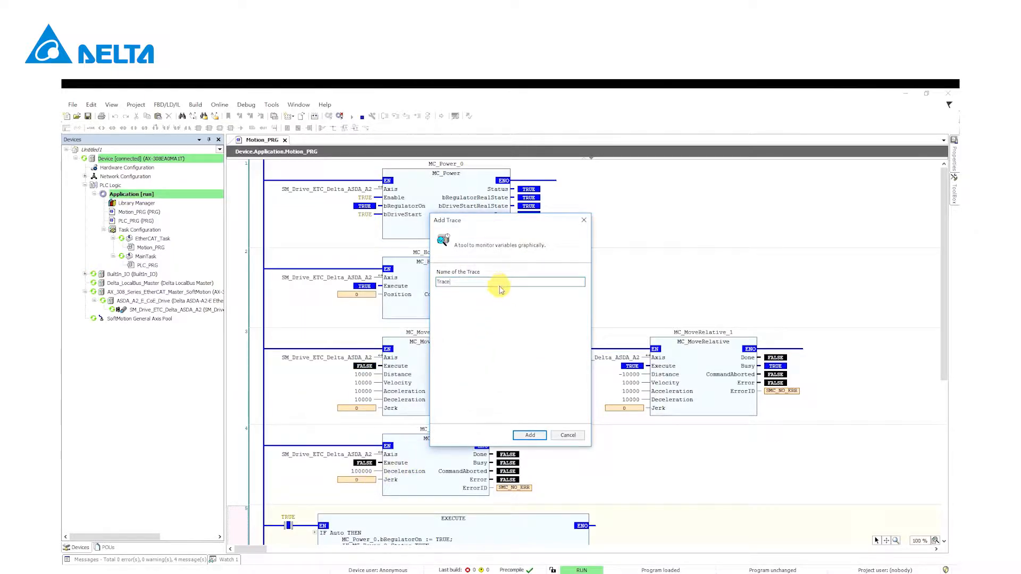
pyautogui.click(531, 436)
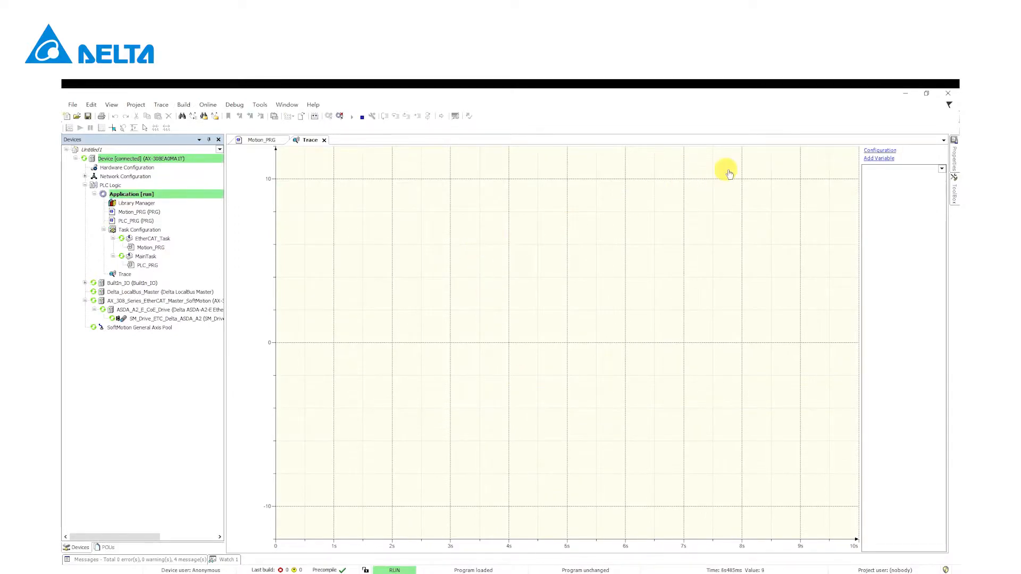
# - Open the trace configuration and assign EtherCAT_Task as the recording task
pyautogui.click(875, 152)
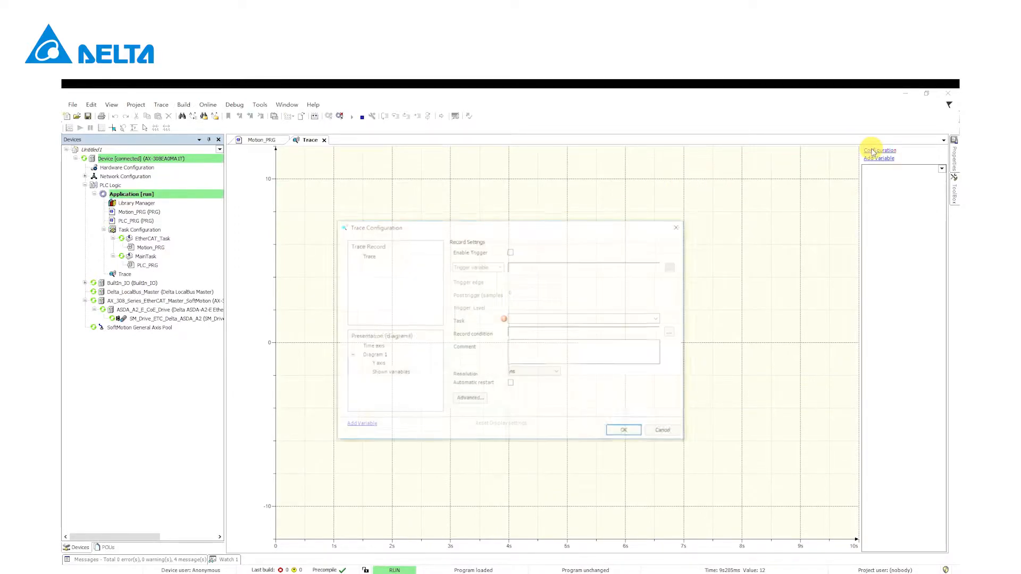
pyautogui.click(585, 320)
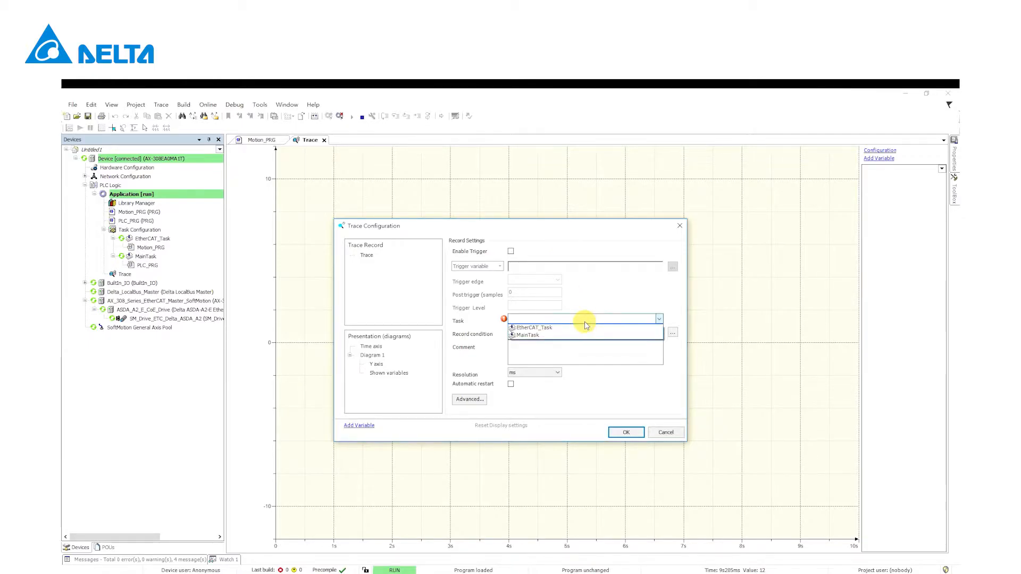
pyautogui.click(544, 331)
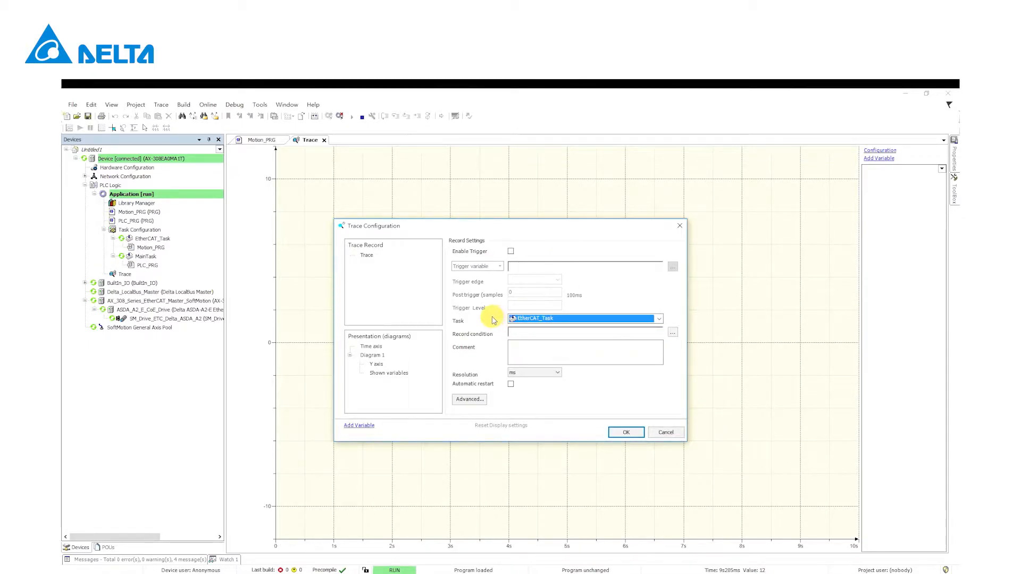
pyautogui.click(150, 238)
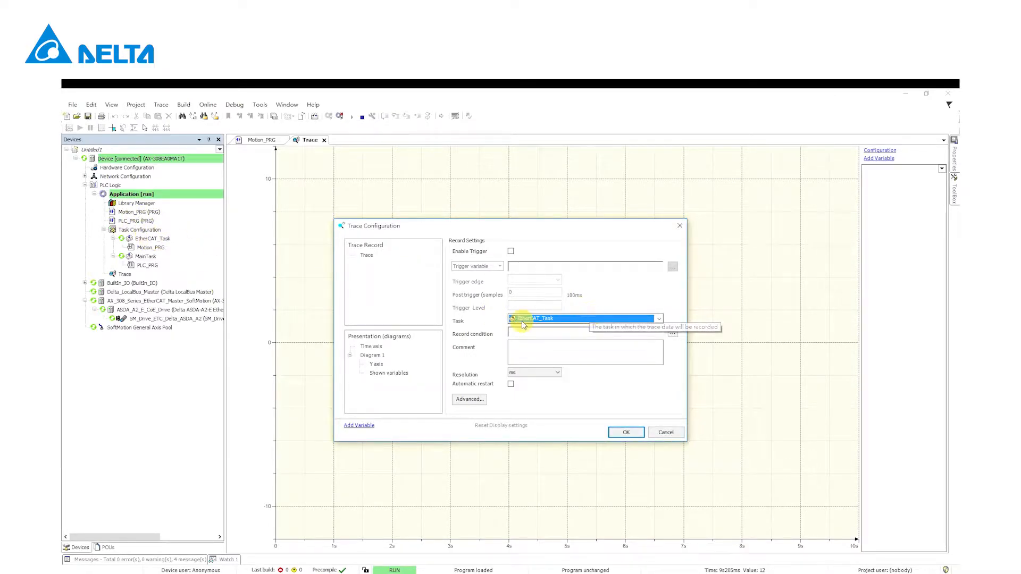
# - Set the trace editor buffer size per variable to 100000 samples in the advanced settings and accept the trace configuration
pyautogui.click(481, 404)
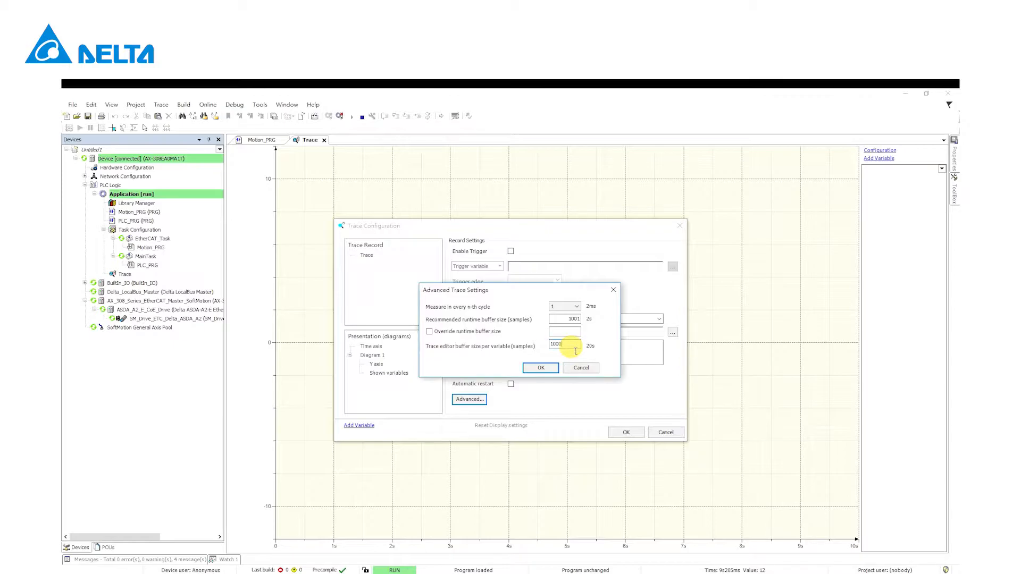
pyautogui.write('000')
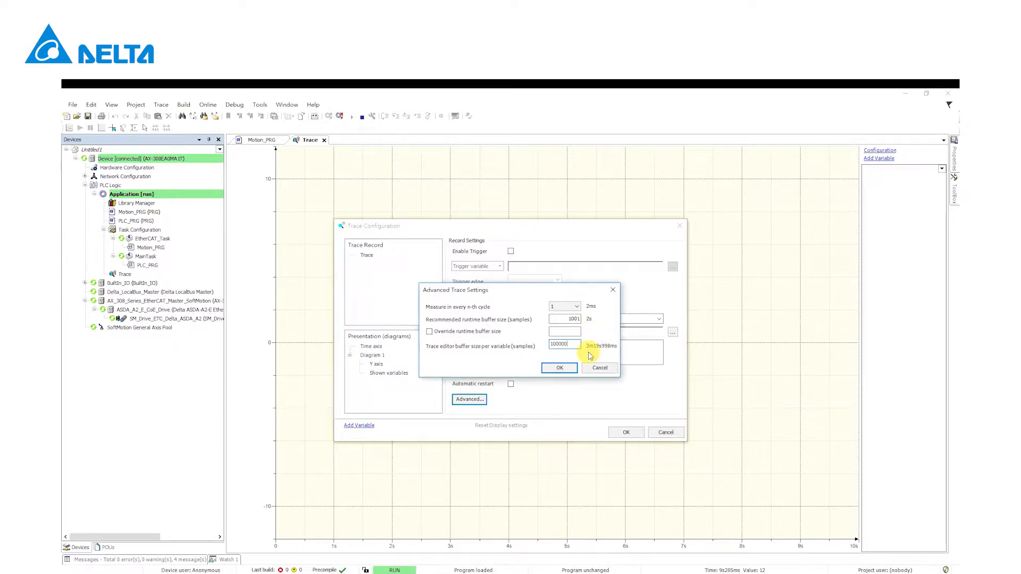
pyautogui.click(561, 369)
pyautogui.click(630, 433)
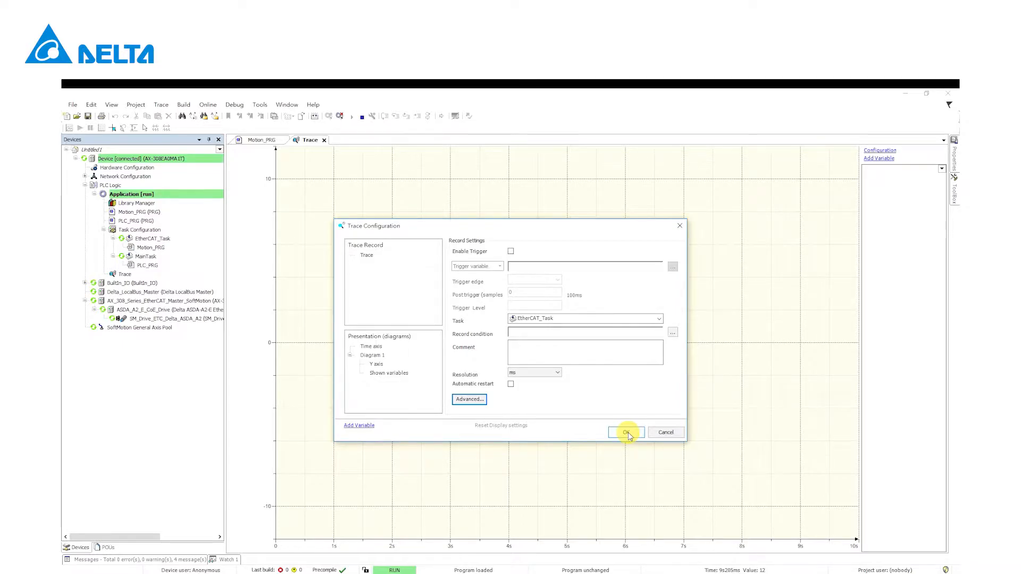
# - Add a trace variable and assign it fSetPosition of SM_Drive_ETC_Delta_ASDA_A2 from the IoConfig_Globals variables
pyautogui.click(879, 159)
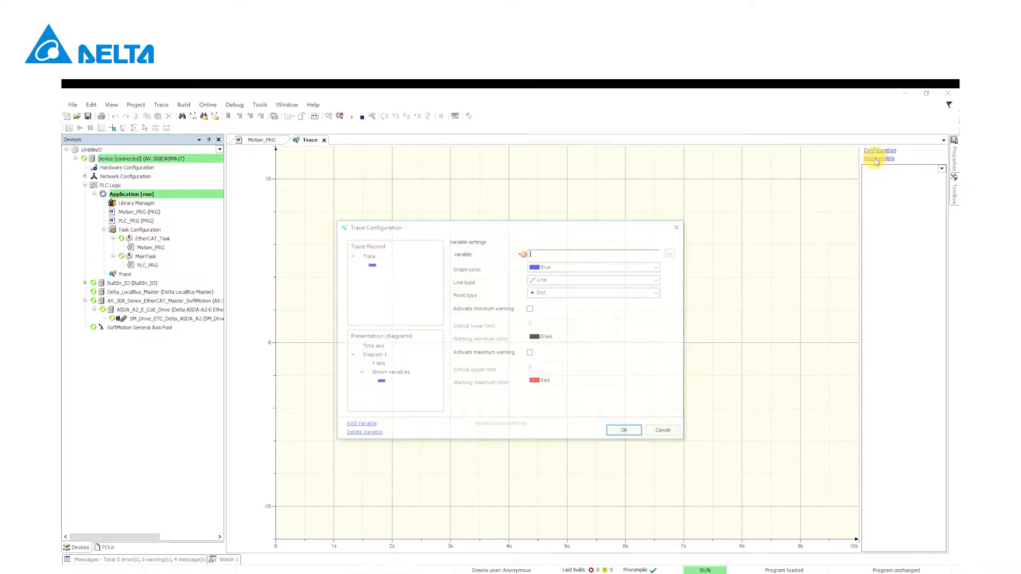
pyautogui.click(672, 253)
pyautogui.click(432, 218)
pyautogui.click(431, 219)
pyautogui.click(430, 237)
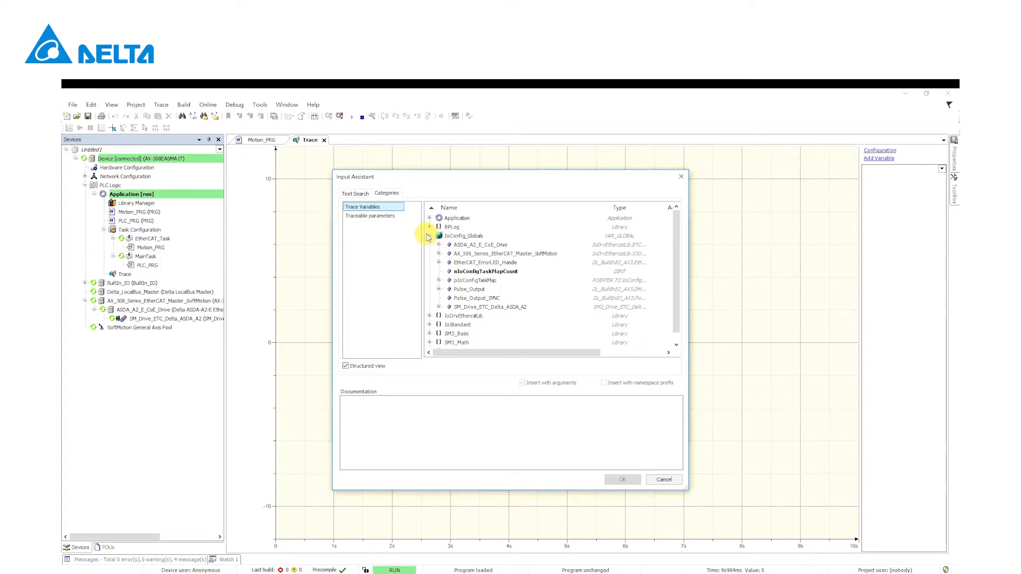
pyautogui.click(458, 308)
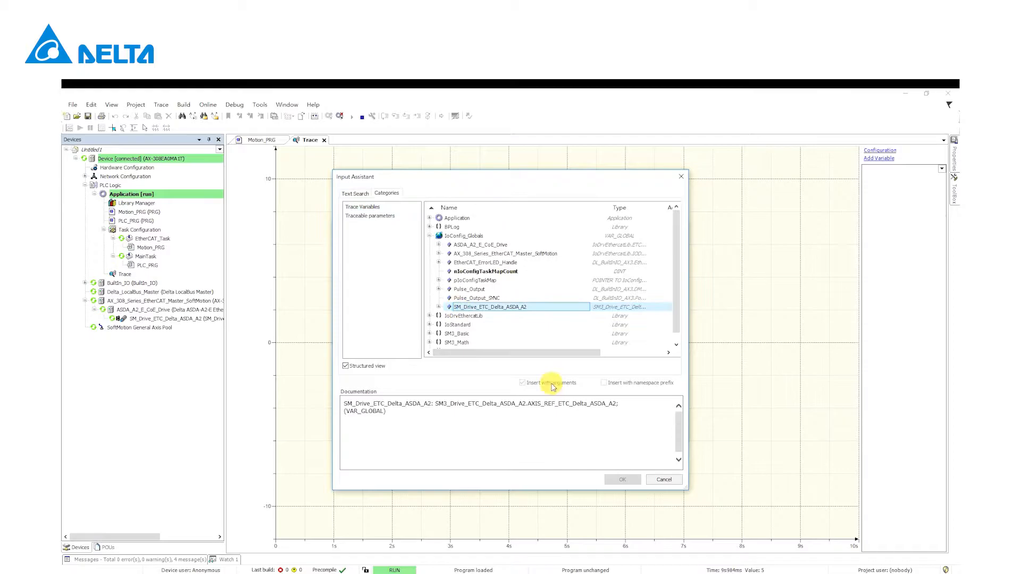
pyautogui.click(439, 307)
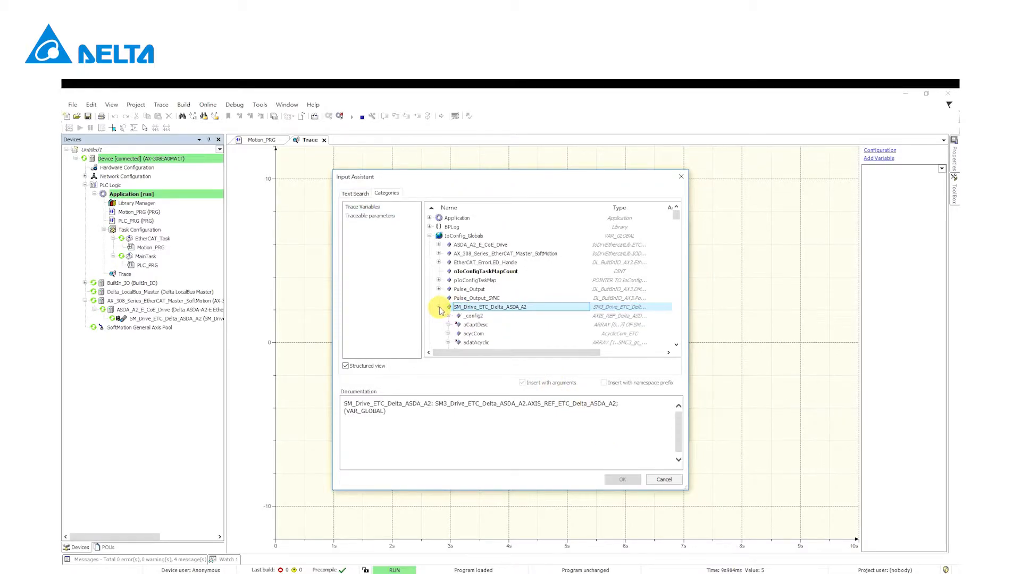
pyautogui.scroll(-5, 481, 324)
pyautogui.scroll(-10, 486, 322)
pyautogui.scroll(-10, 486, 322)
pyautogui.scroll(-10, 486, 322)
pyautogui.scroll(-8, 487, 321)
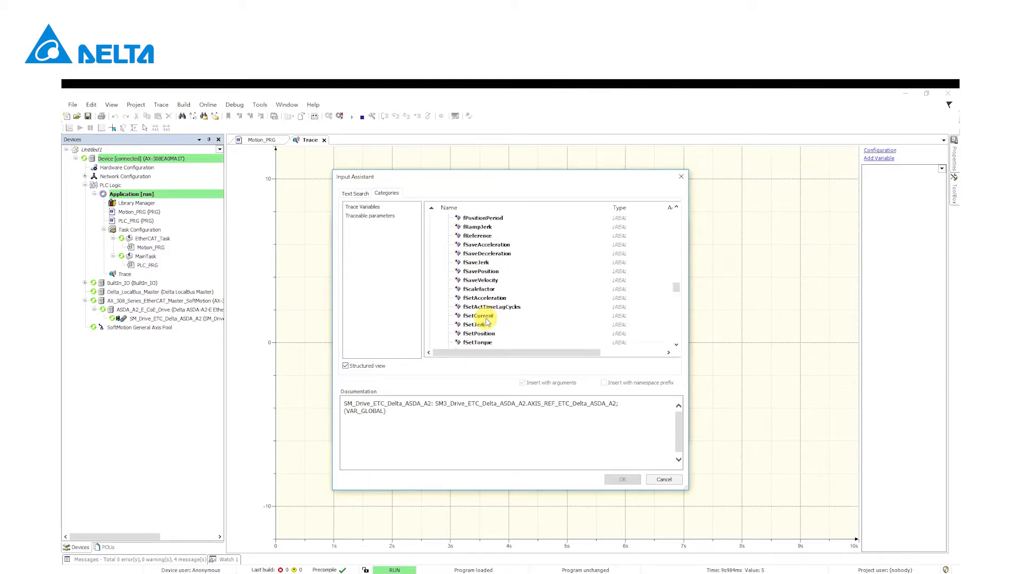
pyautogui.scroll(-1, 487, 322)
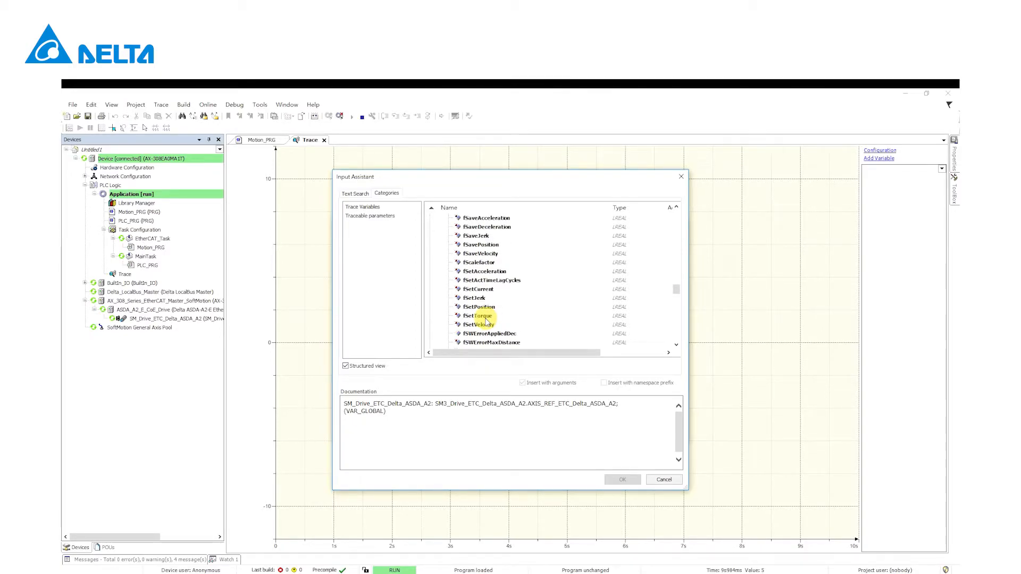
pyautogui.click(481, 309)
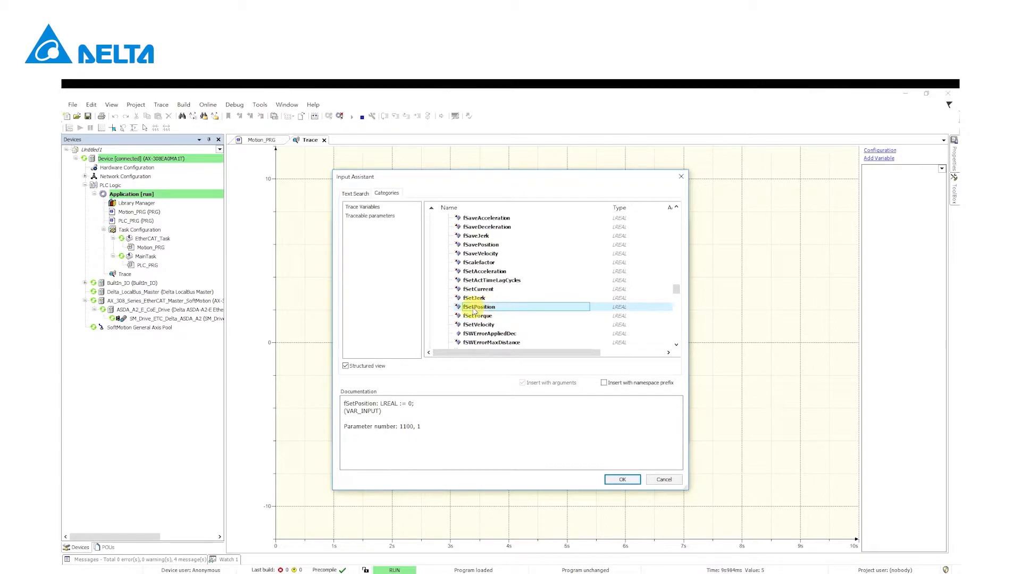
pyautogui.click(618, 480)
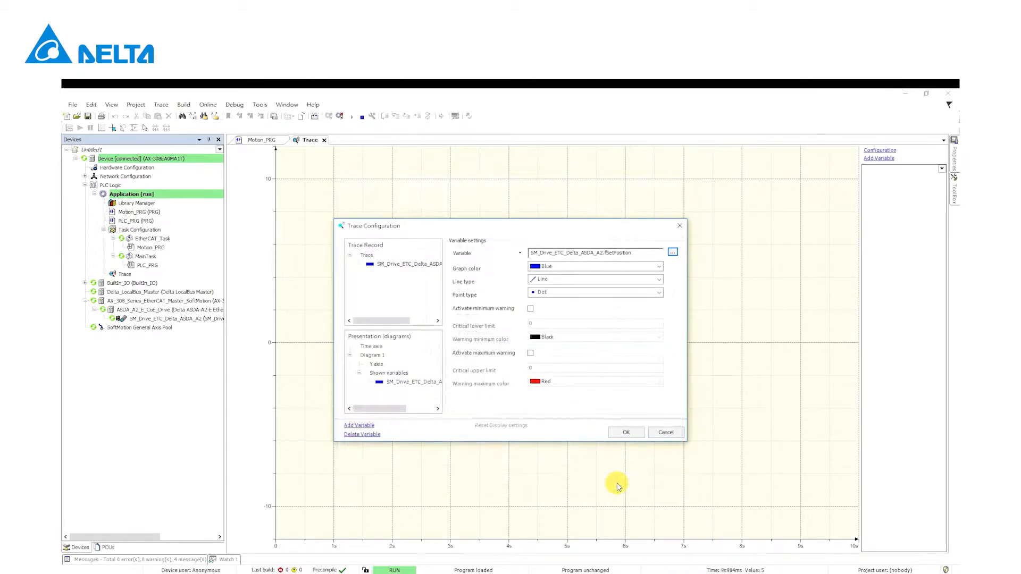
# - Add a second trace variable by copying the first variable's path and editing it to SM_Drive_ETC_Delta_ASDA_A2.fSetVelocity
pyautogui.click(646, 257)
pyautogui.moveTo(646, 257); pyautogui.dragTo(530, 253)
pyautogui.rightClick(553, 255)
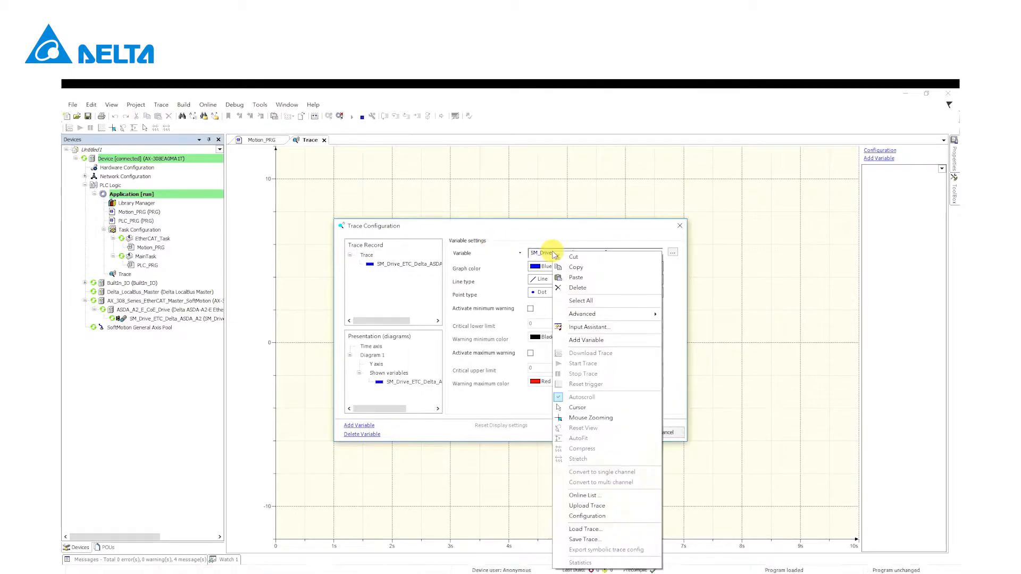
pyautogui.click(594, 267)
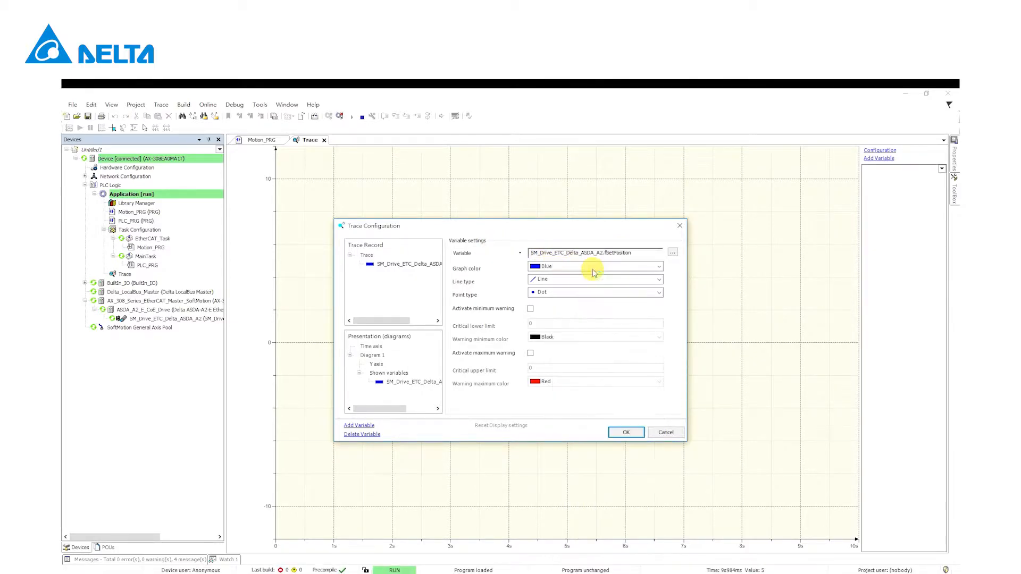
pyautogui.rightClick(417, 266)
pyautogui.click(440, 272)
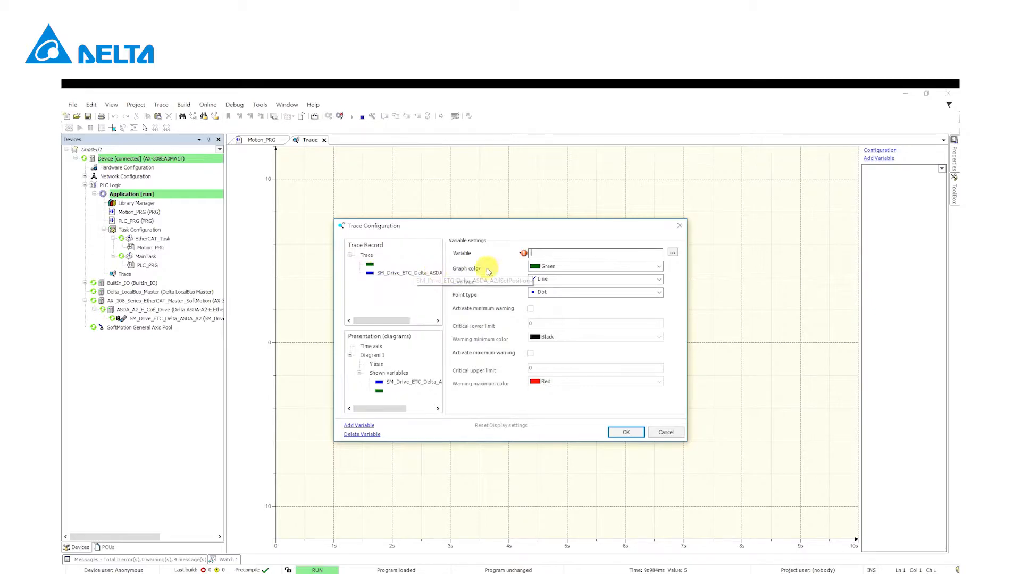
pyautogui.rightClick(555, 253)
pyautogui.click(579, 279)
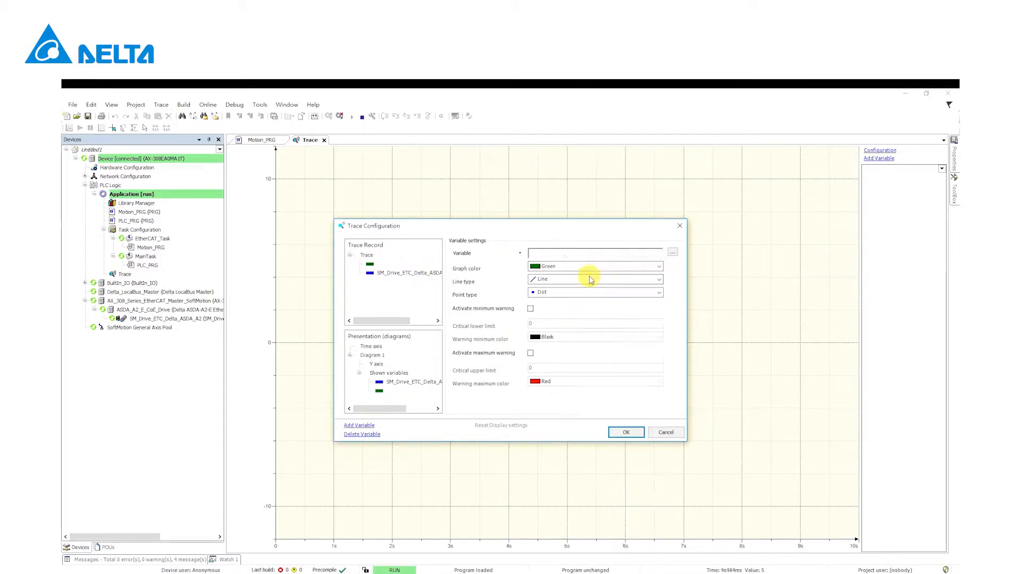
pyautogui.press('BackSpace')
pyautogui.press('BackSpace')
pyautogui.write('v')
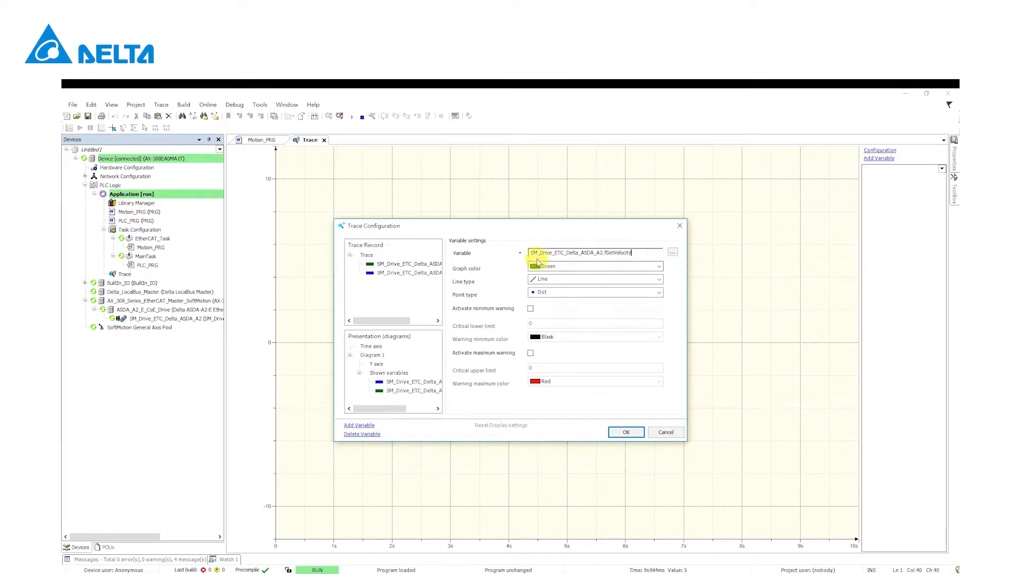
# - Add a third trace variable and assign it Execute of MC_MoveRelative_0 from the application's Motion_PRG program
pyautogui.rightClick(424, 266)
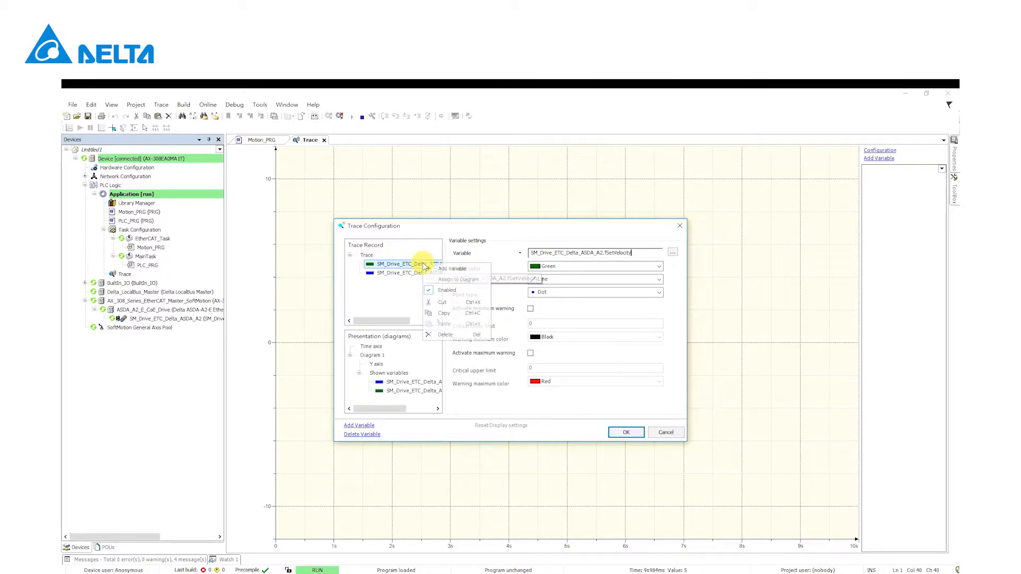
pyautogui.click(452, 269)
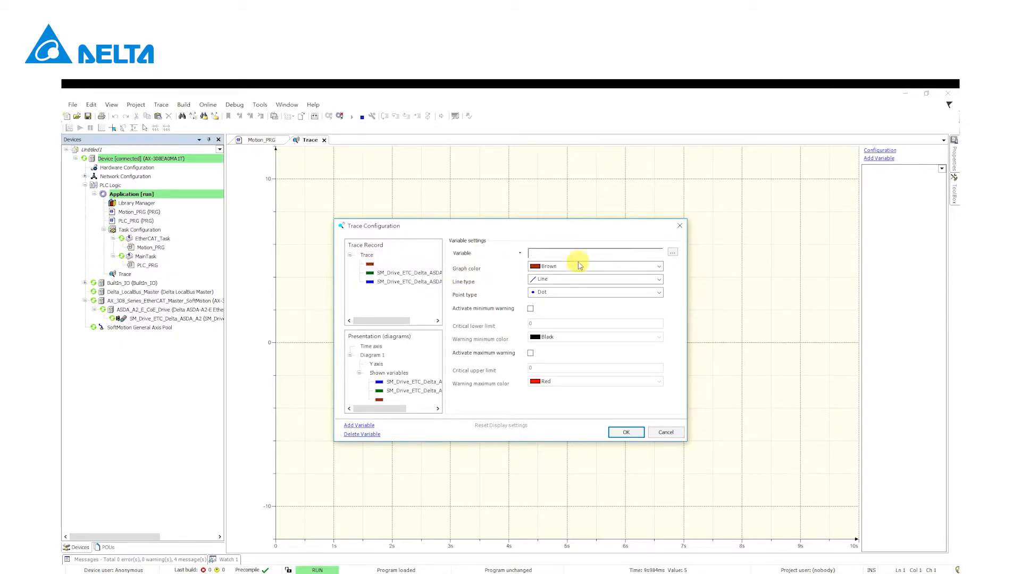
pyautogui.click(672, 254)
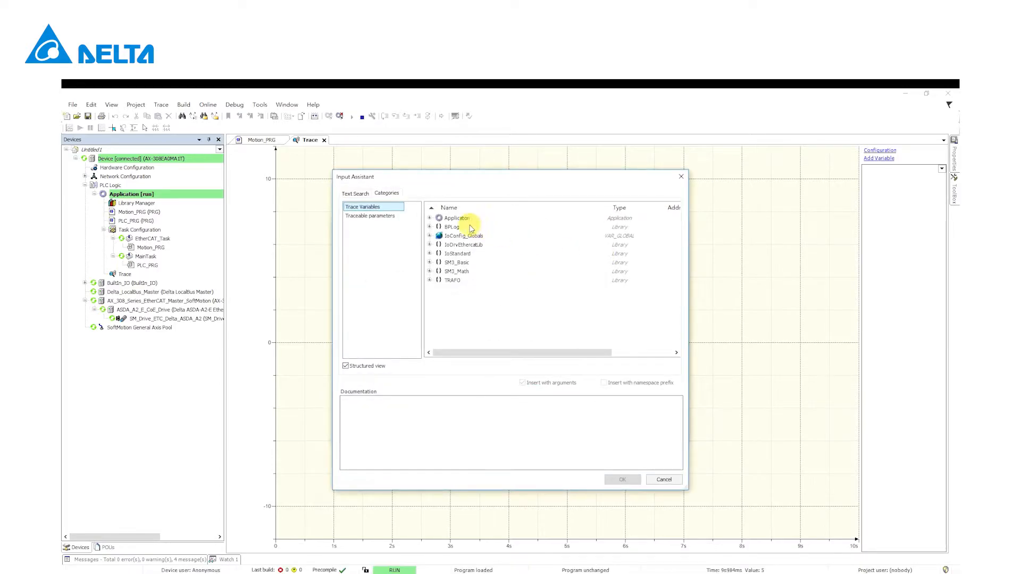
pyautogui.click(441, 227)
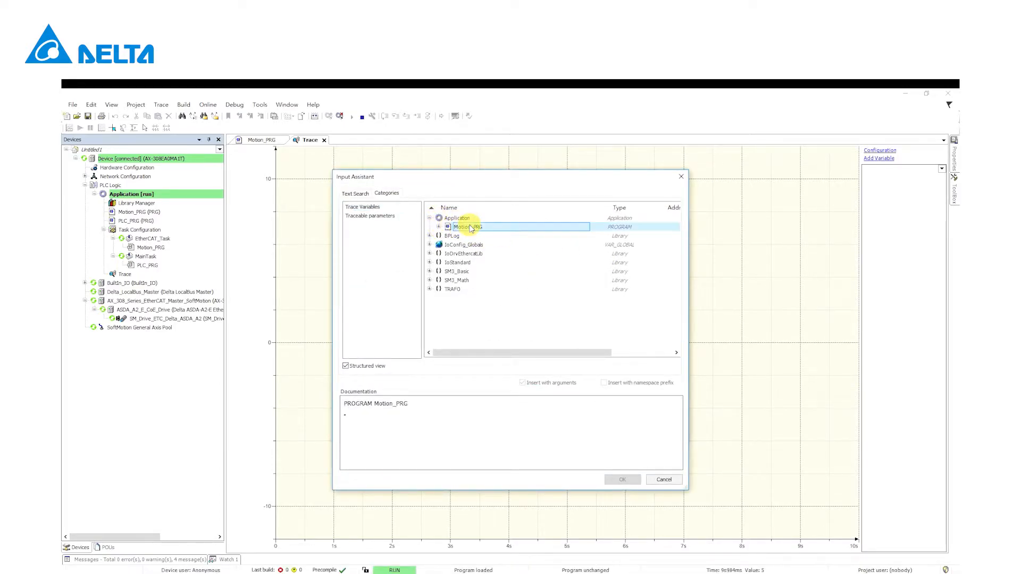
pyautogui.click(440, 227)
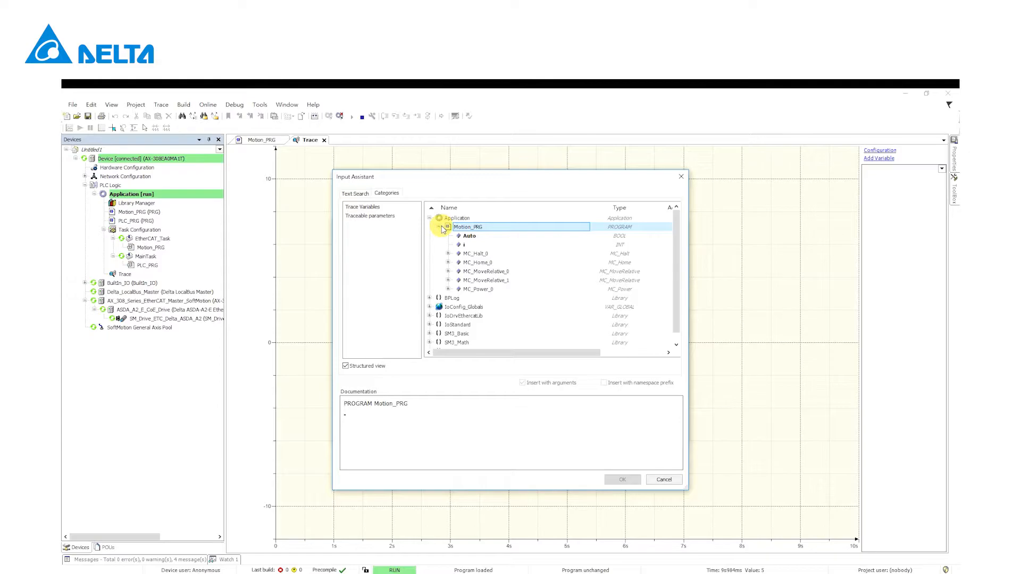
pyautogui.click(448, 272)
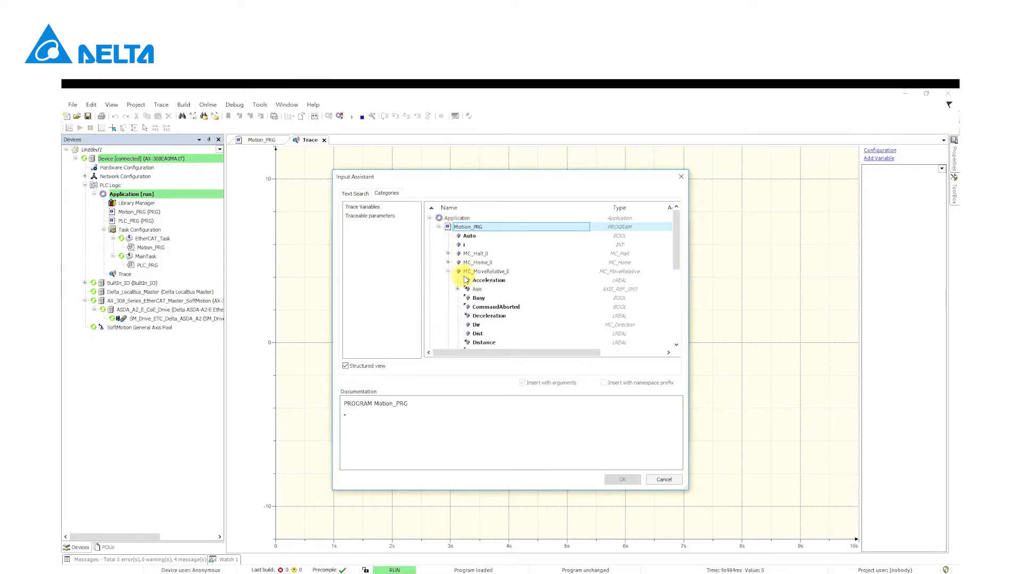
pyautogui.click(477, 274)
pyautogui.scroll(-2, 512, 298)
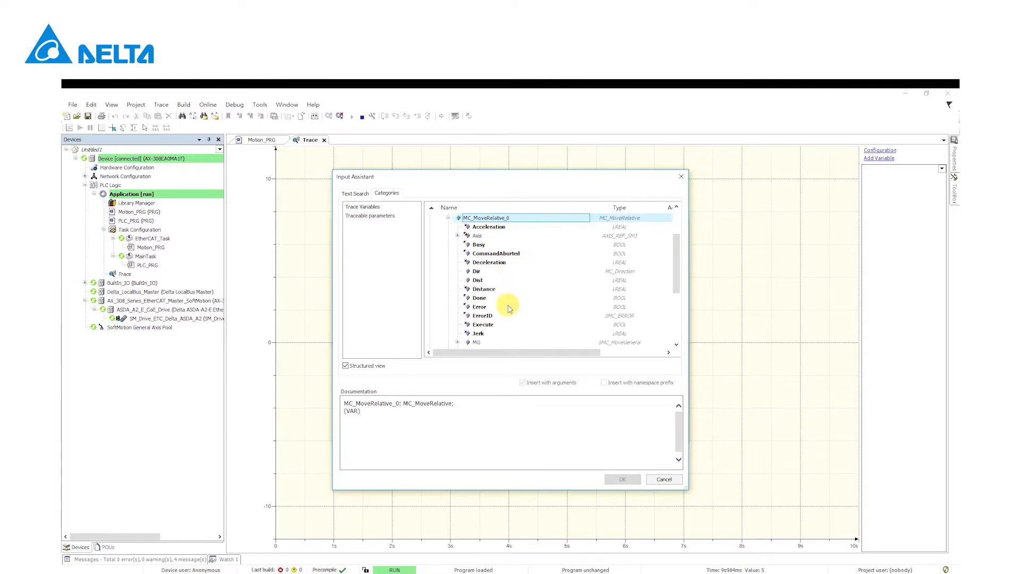
pyautogui.click(484, 324)
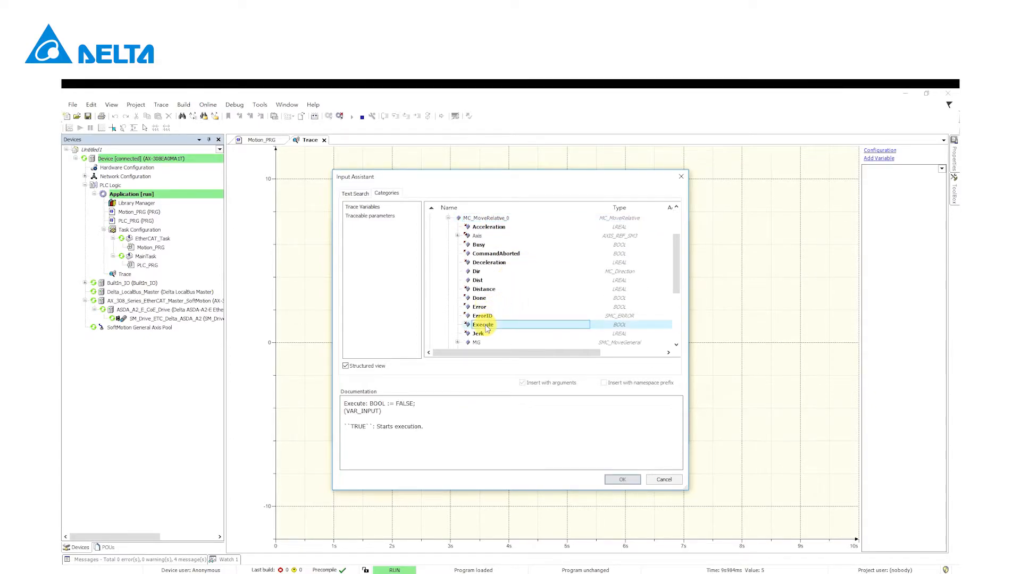
pyautogui.click(627, 482)
# - Add a fourth trace variable and assign it Motion_PRG.MC_MoveRelative_0.Done from the application's variables
pyautogui.rightClick(404, 269)
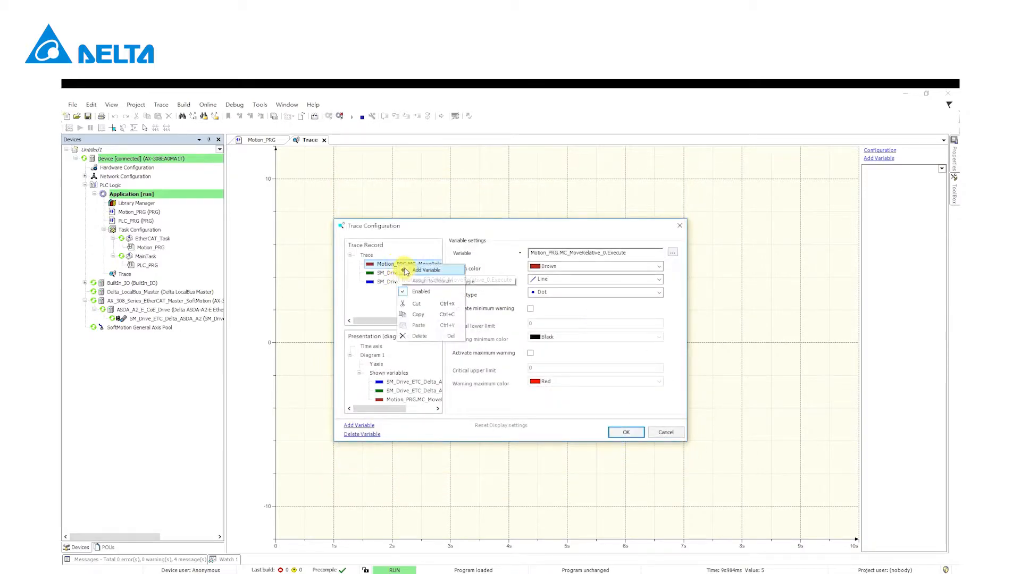
pyautogui.click(407, 270)
pyautogui.click(673, 253)
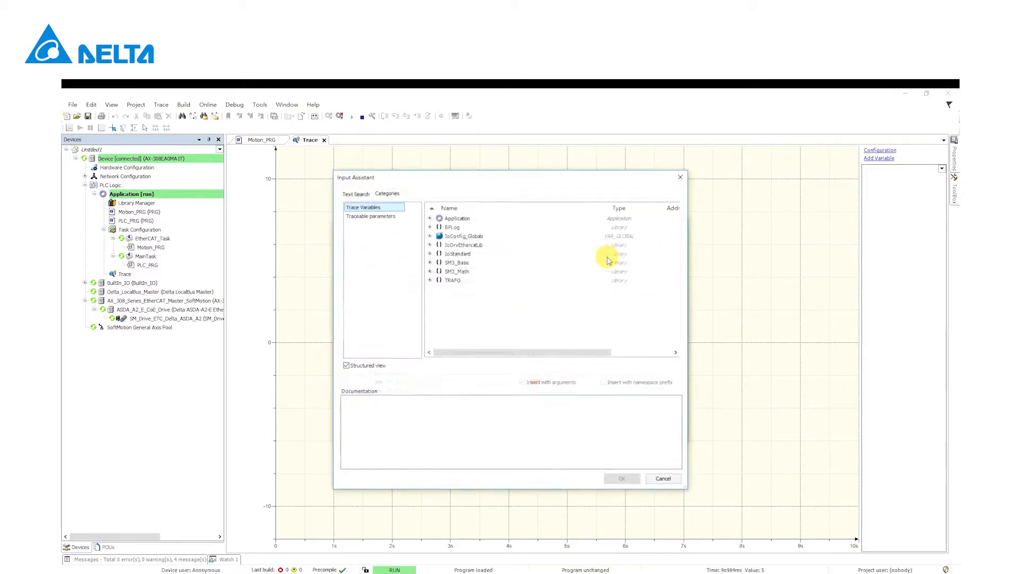
pyautogui.click(429, 218)
pyautogui.click(439, 227)
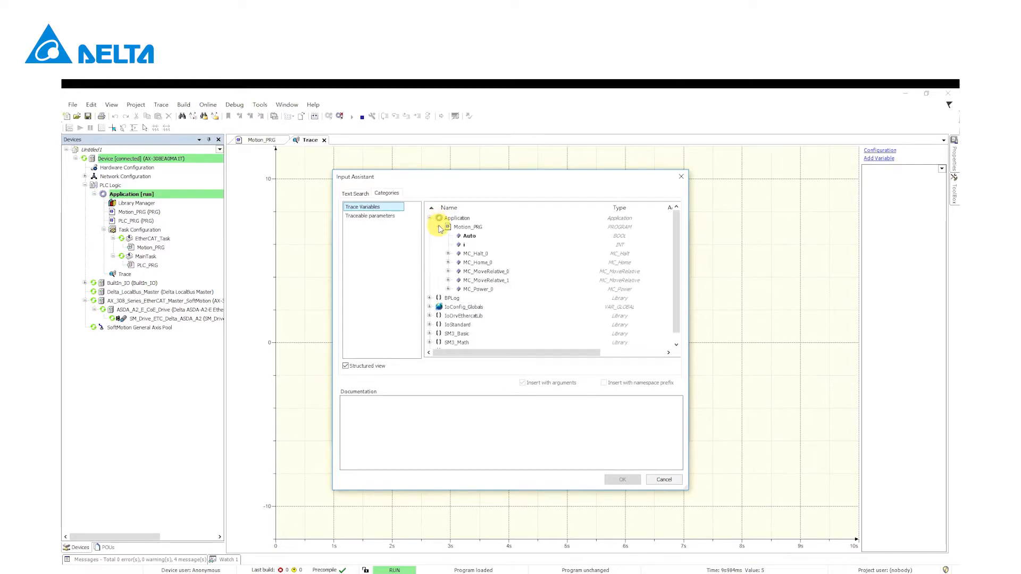
pyautogui.click(448, 272)
pyautogui.scroll(-1, 504, 290)
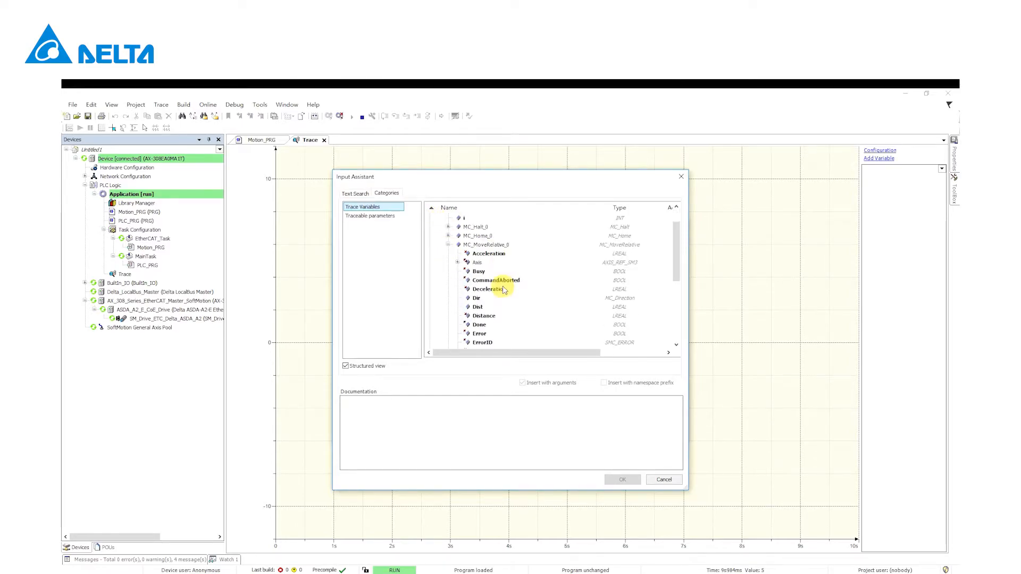
pyautogui.click(479, 325)
pyautogui.click(619, 482)
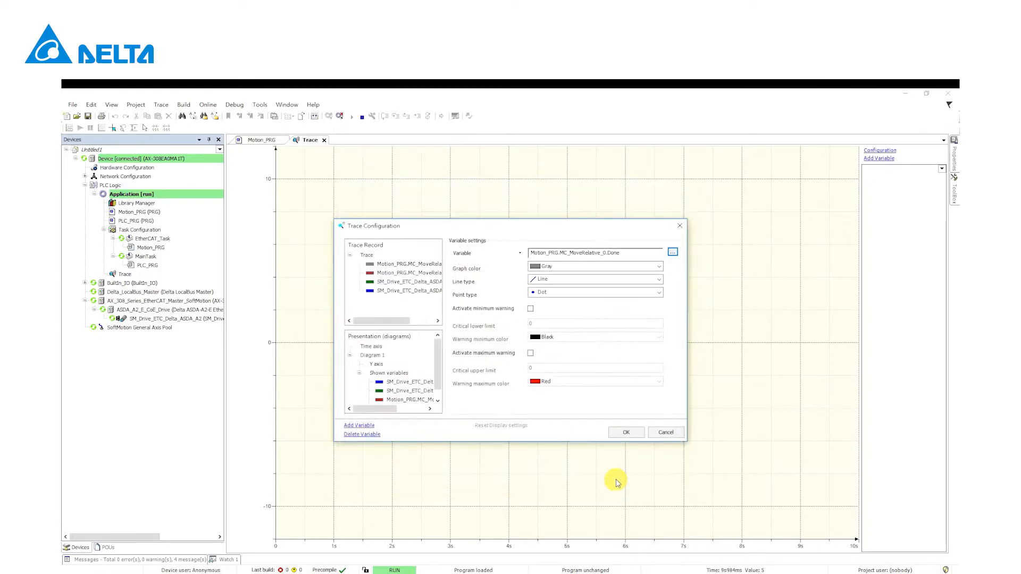
# - Add a fifth trace variable and assign it Motion_PRG.MC_MoveRelative_1.Execute from the application's variables
pyautogui.rightClick(411, 269)
pyautogui.click(432, 271)
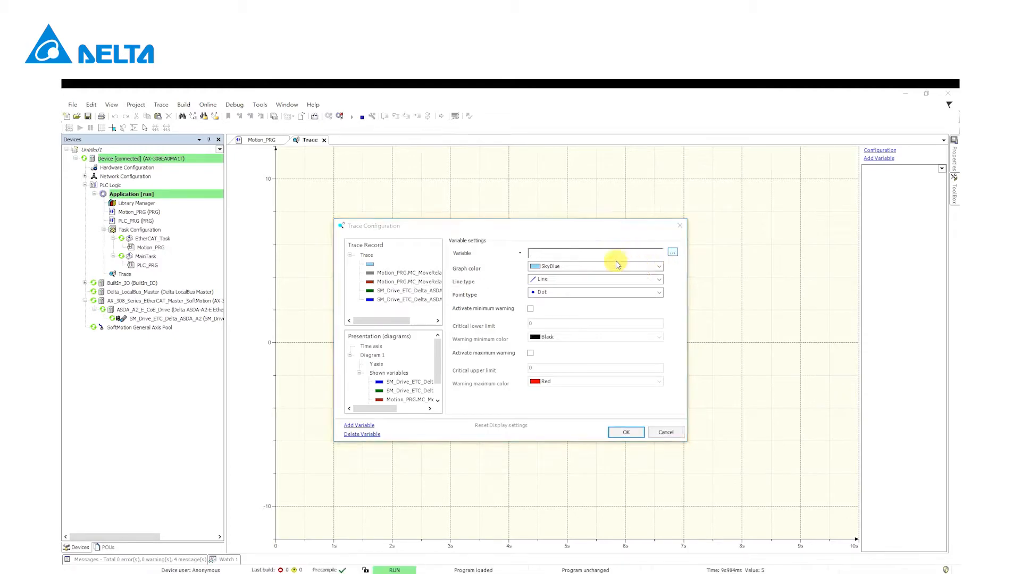
pyautogui.click(672, 254)
pyautogui.click(429, 218)
pyautogui.click(439, 227)
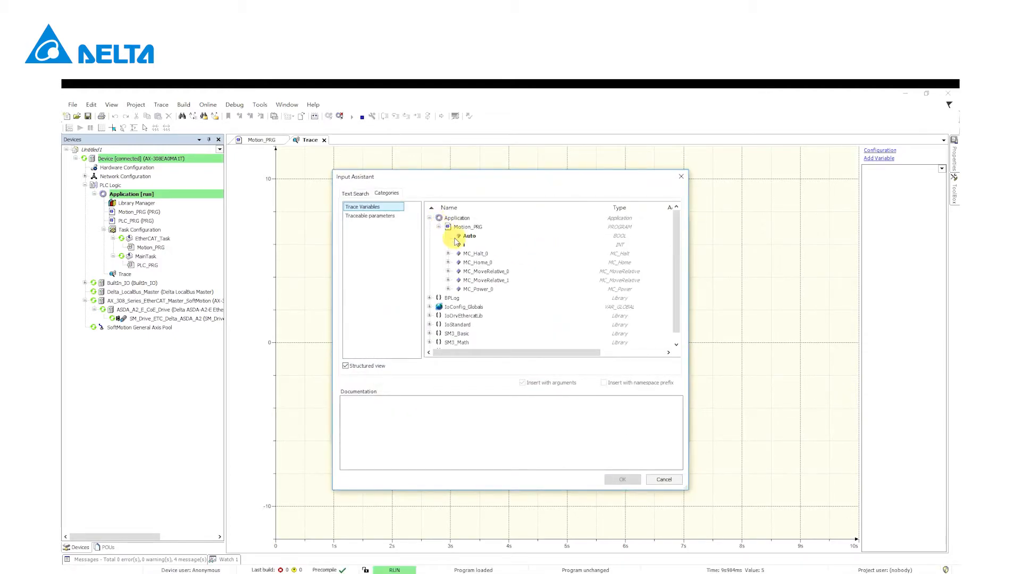
pyautogui.click(448, 280)
pyautogui.scroll(-3, 489, 292)
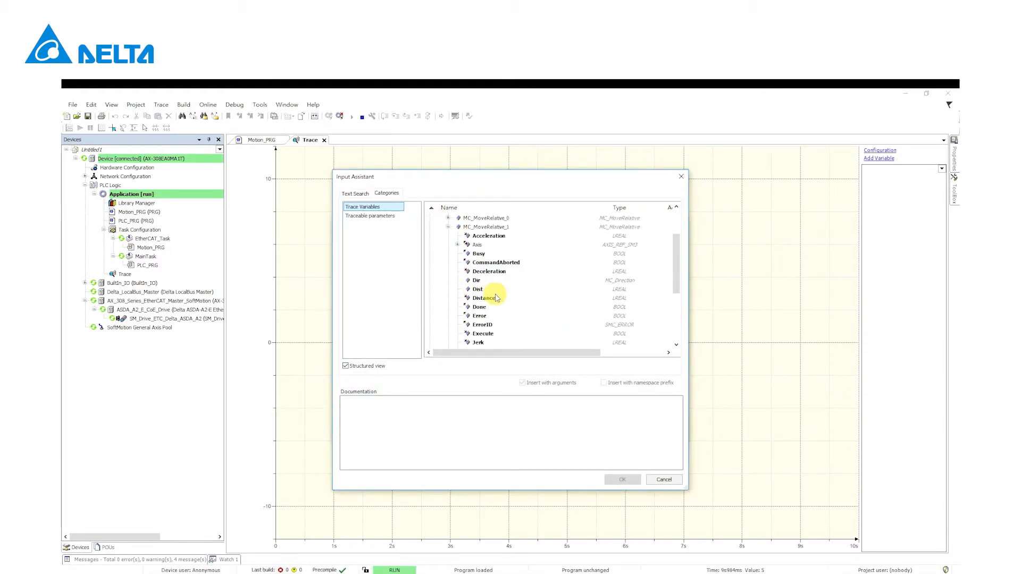
pyautogui.click(484, 307)
pyautogui.click(636, 481)
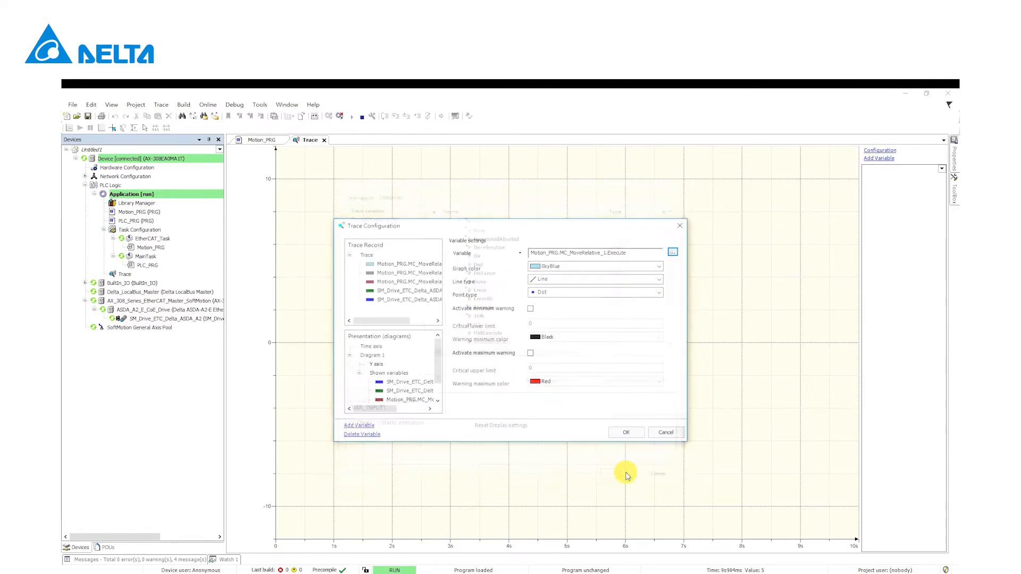
# - Add a sixth trace variable assigned to Motion_PRG.MC_MoveRelative_1.Done and accept the trace configuration
pyautogui.rightClick(426, 263)
pyautogui.click(433, 266)
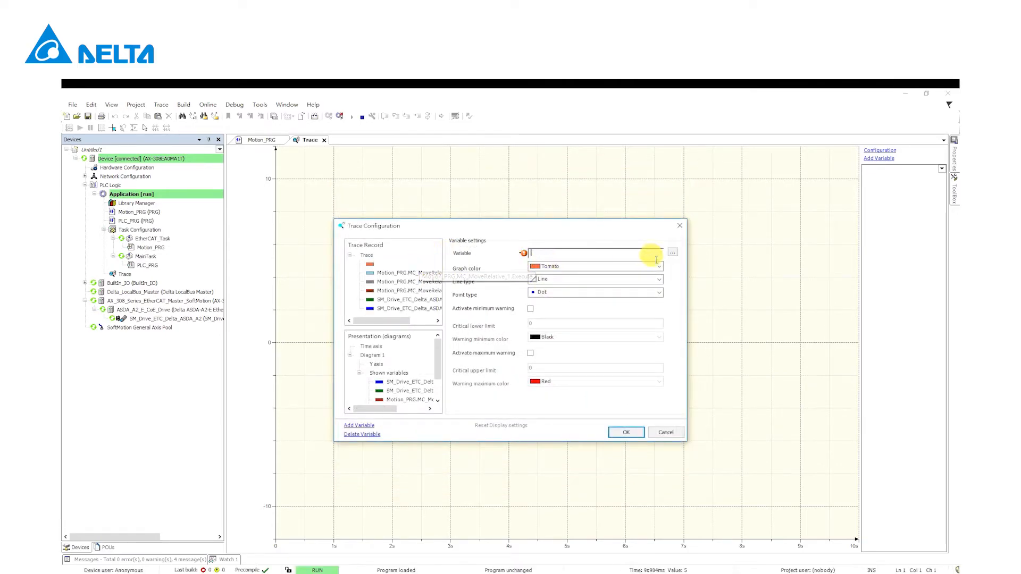
pyautogui.click(672, 252)
pyautogui.click(430, 219)
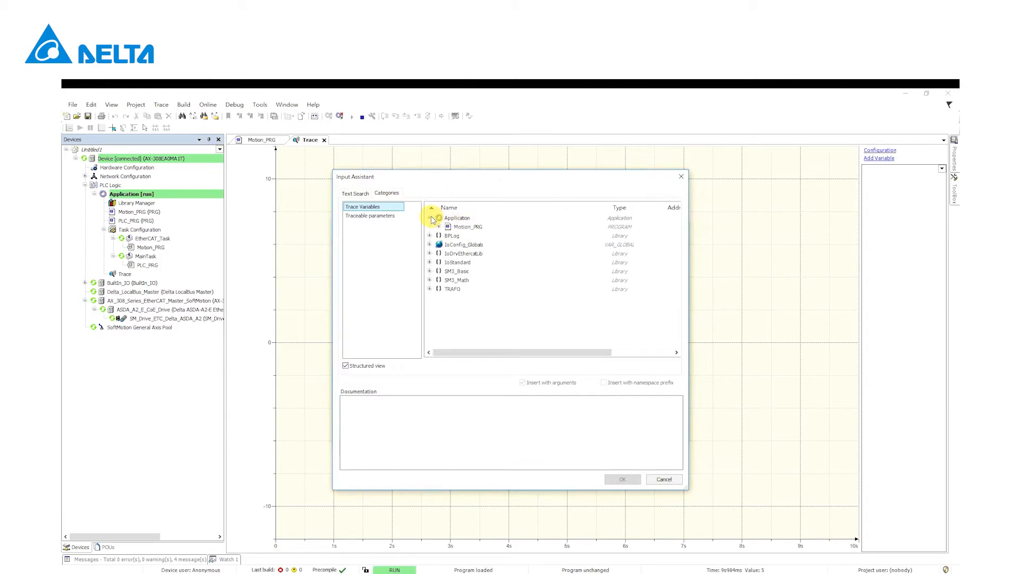
pyautogui.click(439, 227)
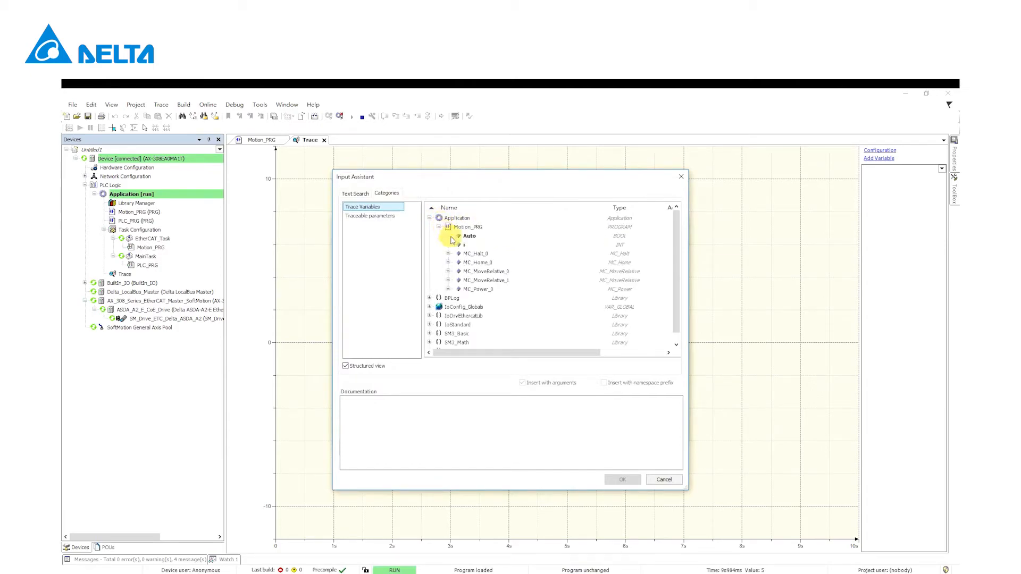
pyautogui.click(448, 280)
pyautogui.scroll(-3, 481, 290)
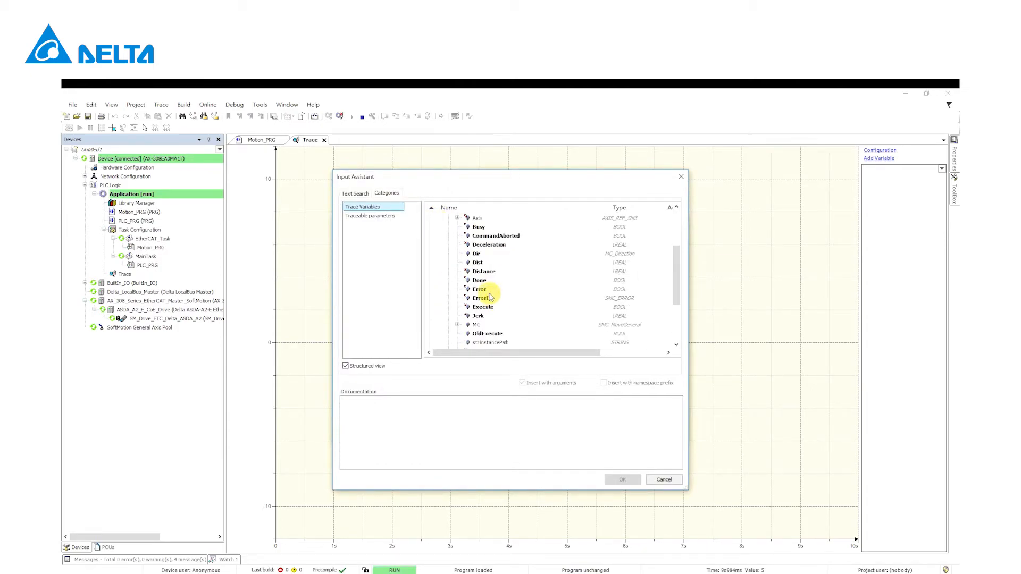
pyautogui.click(479, 282)
pyautogui.click(622, 479)
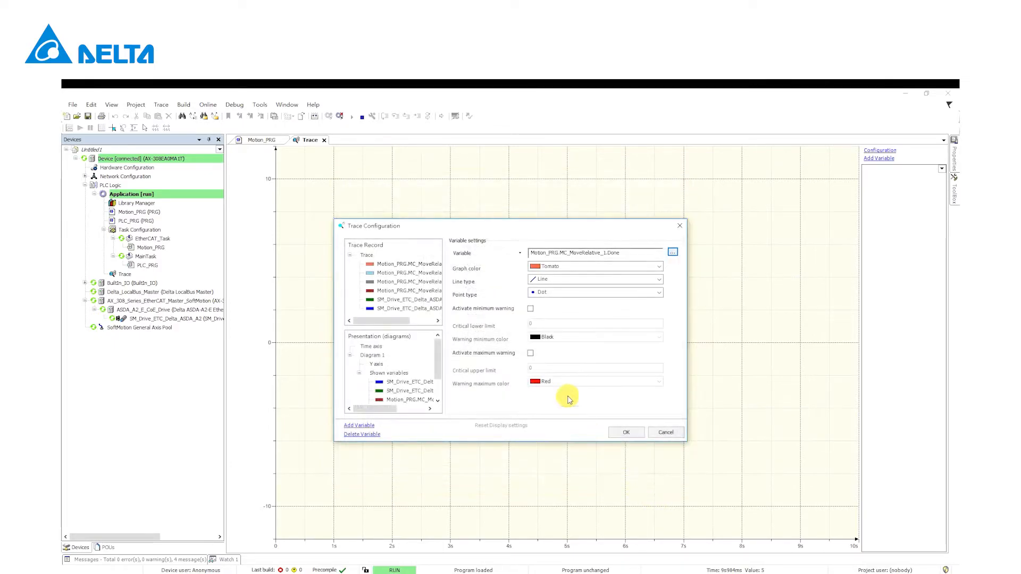
pyautogui.click(626, 432)
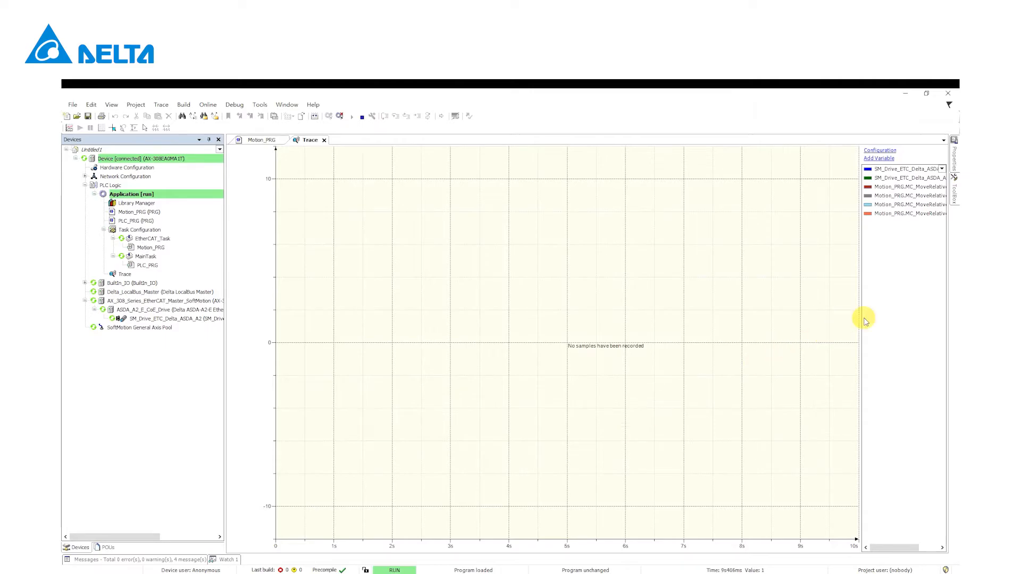
# - Download the trace with the variable list widened to show full names, and convert the chart to multi-channel
pyautogui.moveTo(771, 322); pyautogui.dragTo(772, 323)
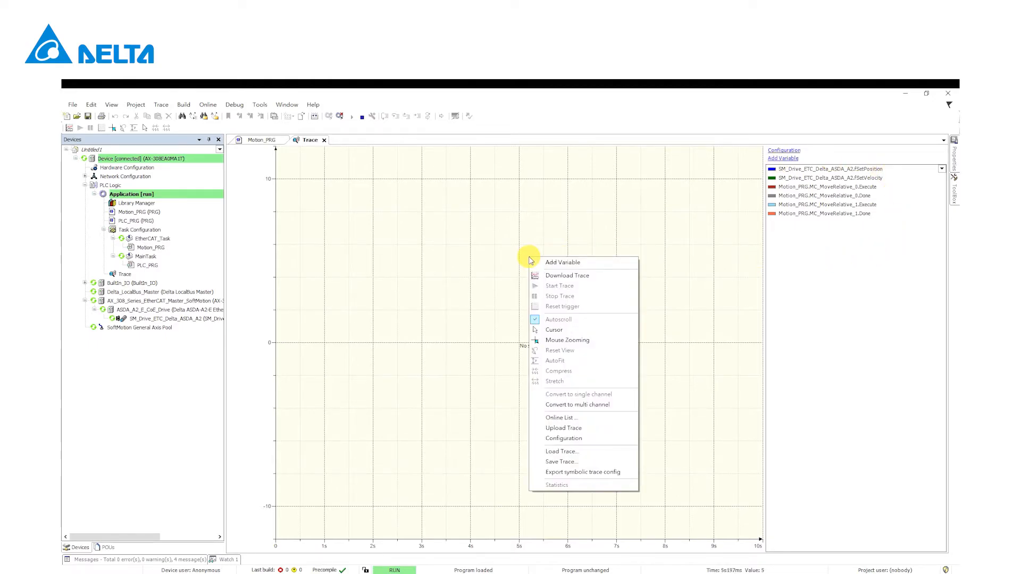
pyautogui.click(553, 276)
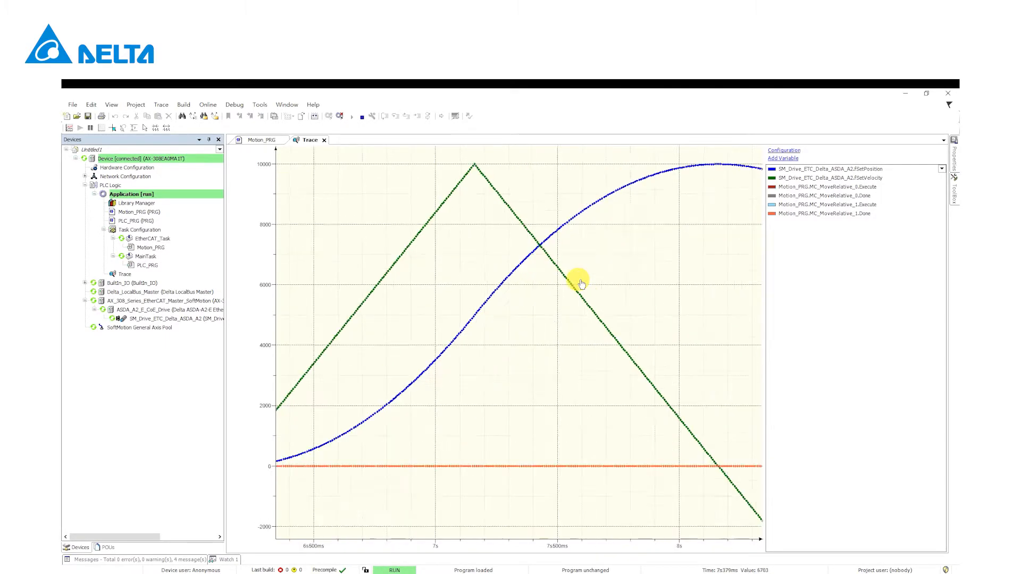
pyautogui.rightClick(567, 275)
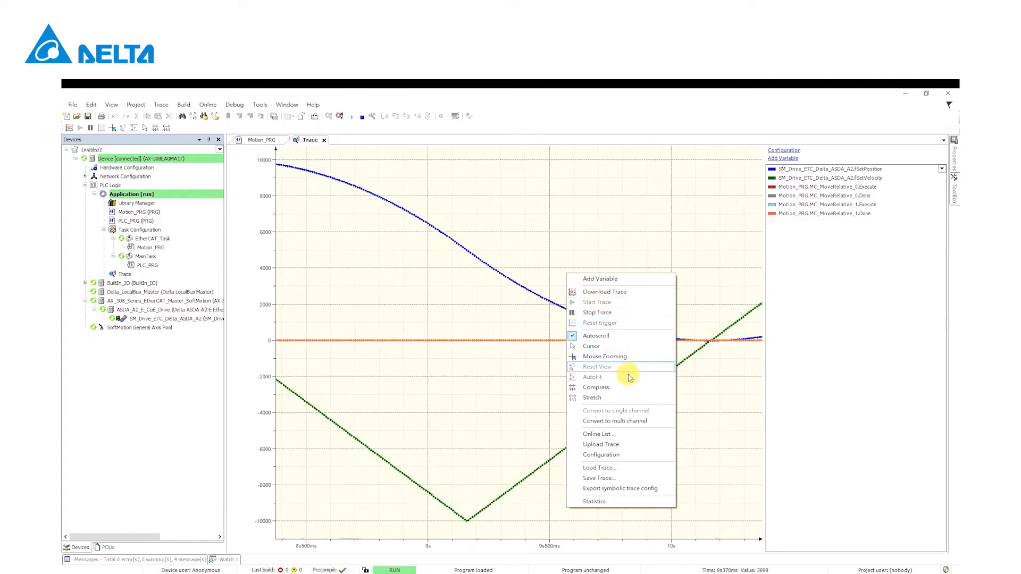
pyautogui.click(655, 423)
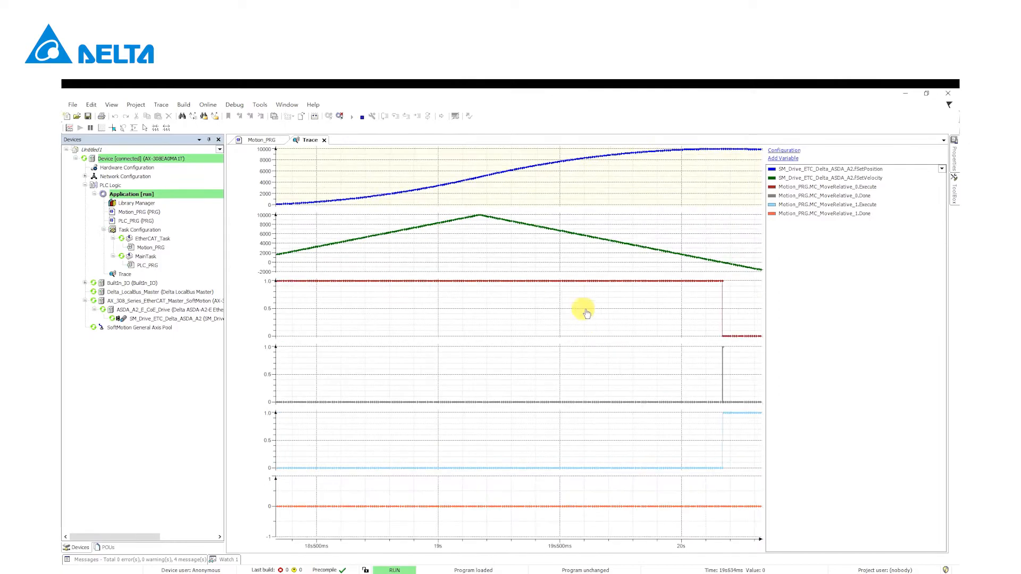
# - Zoom out the trace's time axis to span about 25 seconds of motion and stop the trace
pyautogui.keyDown('ctrl'); pyautogui.scroll(-10, 565, 282); pyautogui.keyUp('ctrl')
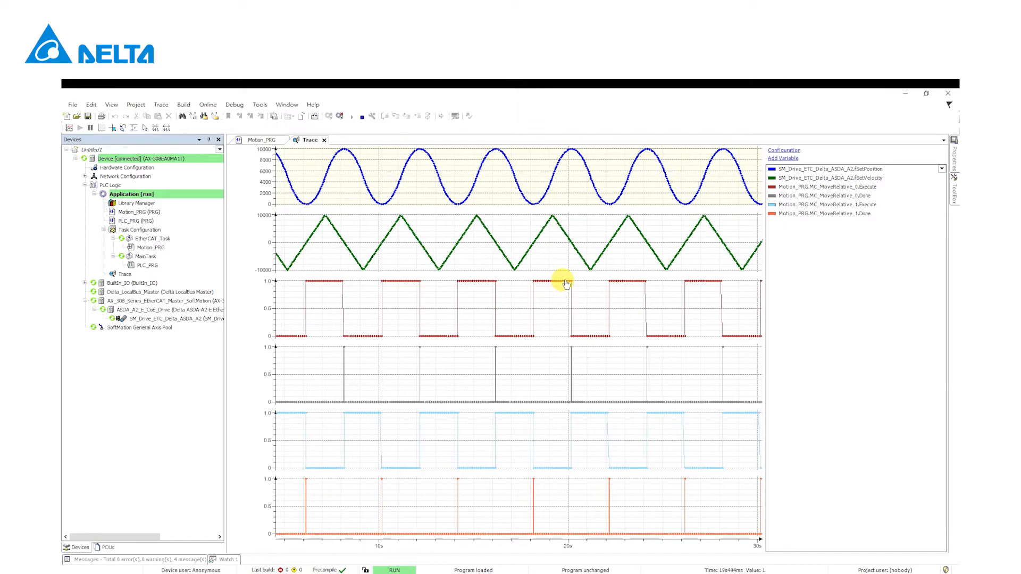
pyautogui.rightClick(587, 260)
pyautogui.click(618, 297)
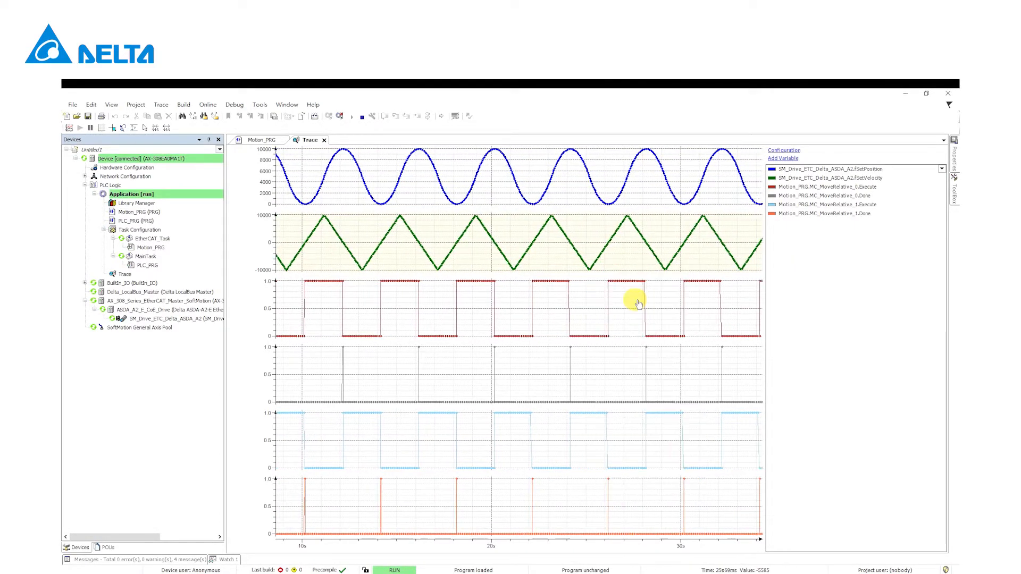
# - Add a cursor to the stopped trace and move it to the set-position peak near 16 s
pyautogui.rightClick(553, 274)
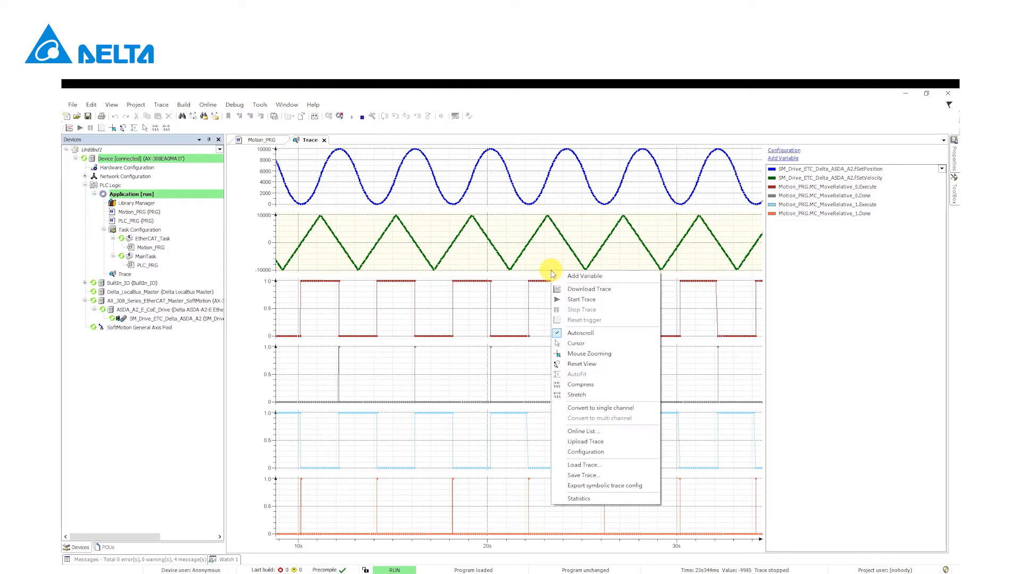
pyautogui.click(577, 344)
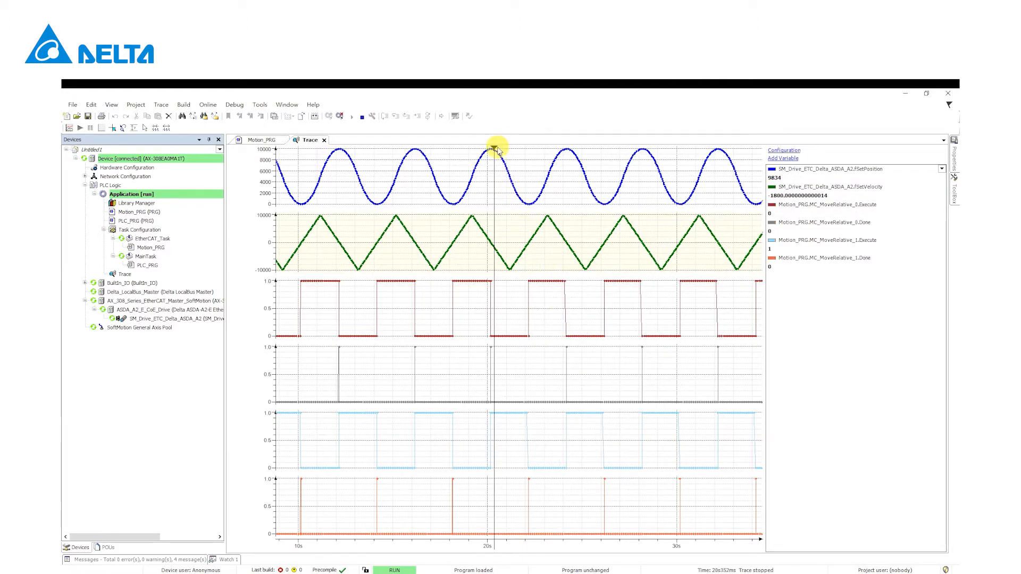
pyautogui.moveTo(494, 149); pyautogui.dragTo(415, 164)
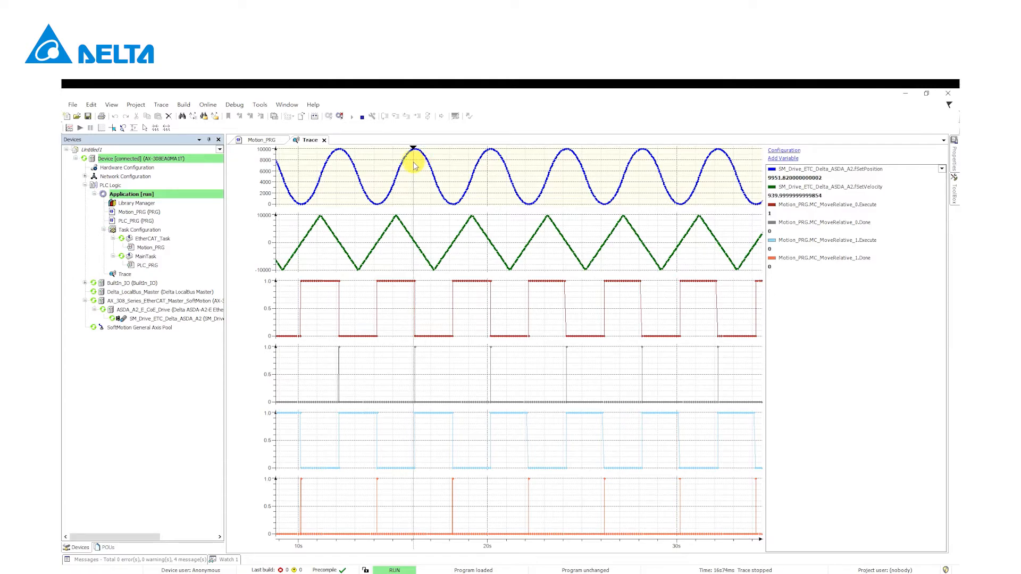
pyautogui.moveTo(415, 165); pyautogui.dragTo(415, 167)
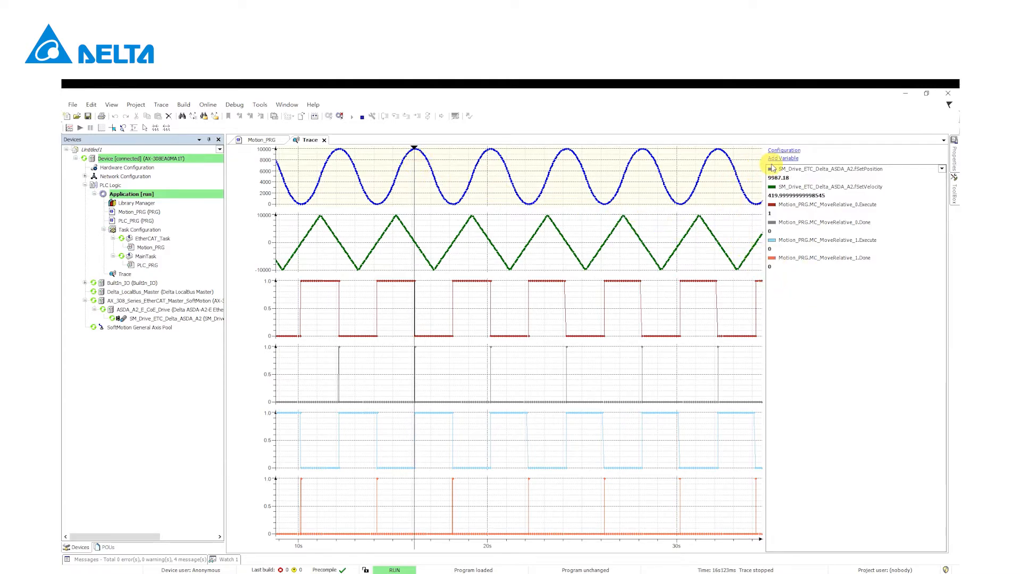
# - Add a second cursor to the stopped trace and move it to the set-position trough near 18 s
pyautogui.rightClick(493, 270)
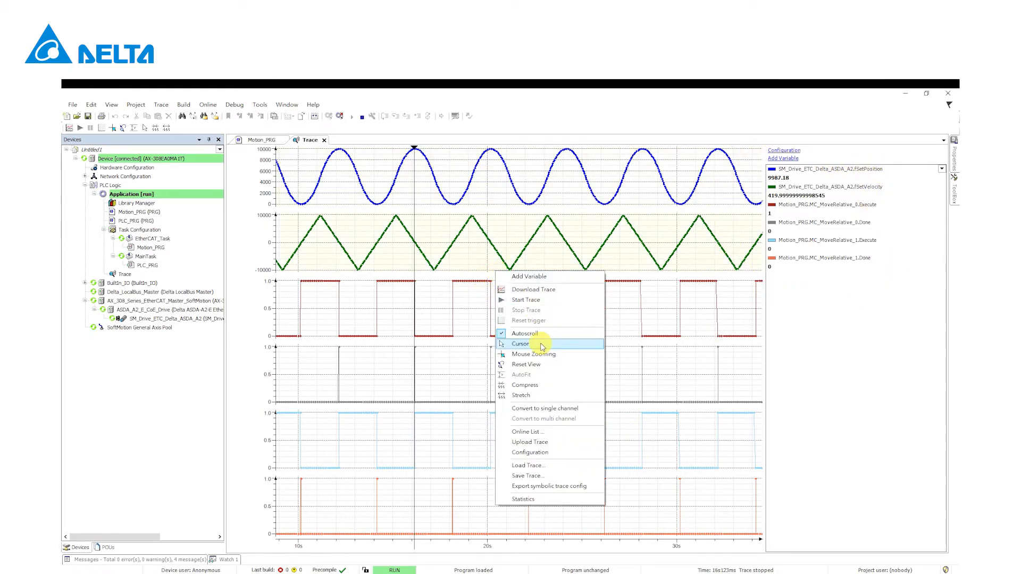
pyautogui.click(542, 346)
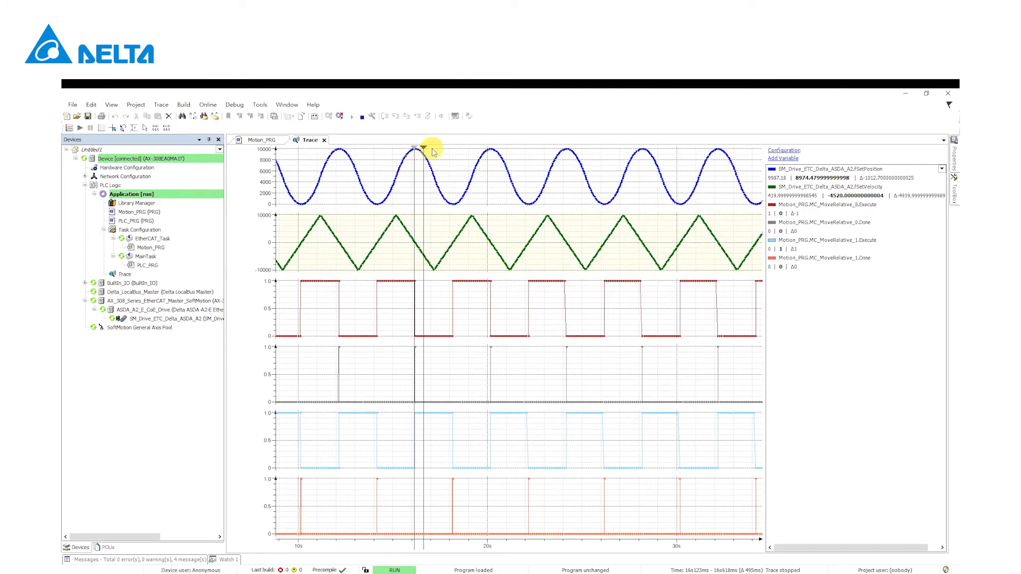
pyautogui.moveTo(424, 150); pyautogui.dragTo(454, 154)
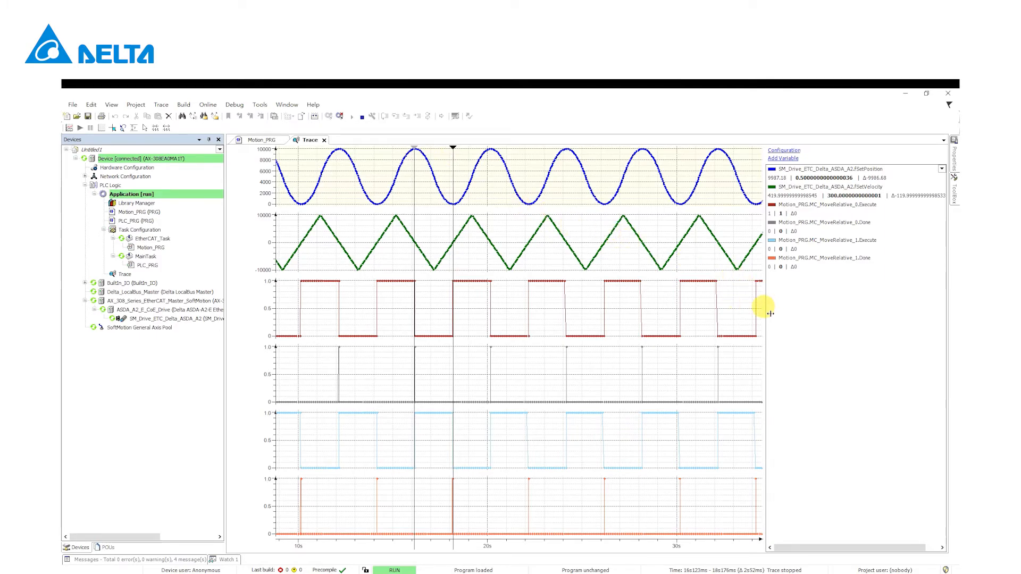
# - Widen the variable list to show the full cursor differences and move the second cursor to the set-position peak near 20 s
pyautogui.moveTo(770, 313); pyautogui.dragTo(728, 316)
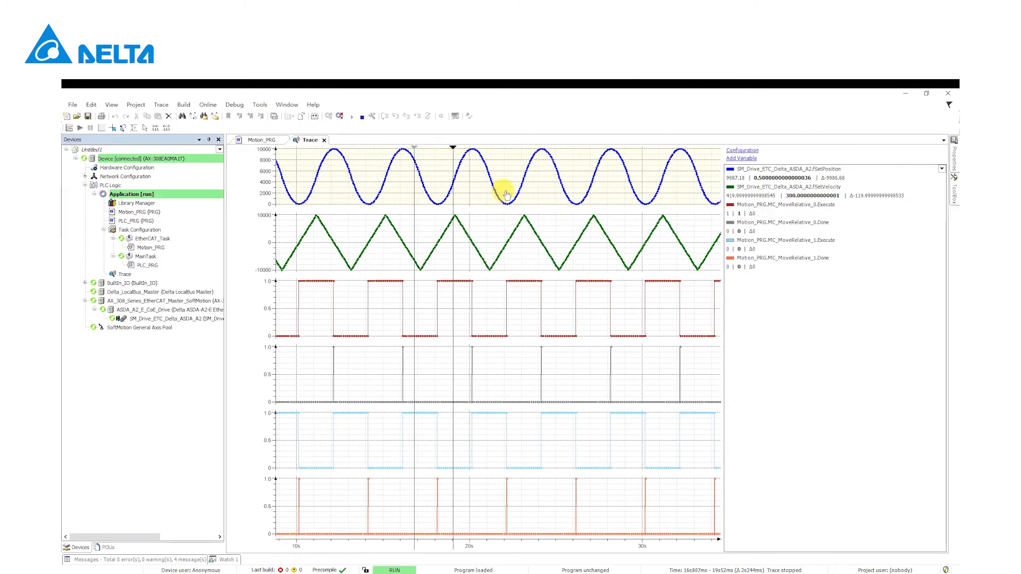
pyautogui.moveTo(453, 150); pyautogui.dragTo(470, 152)
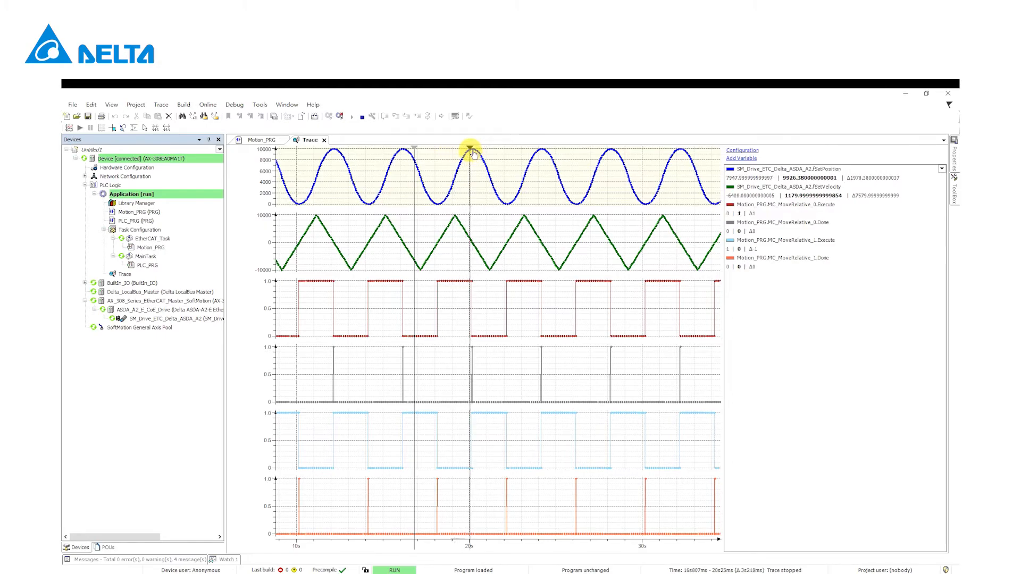
pyautogui.moveTo(472, 152); pyautogui.dragTo(475, 151)
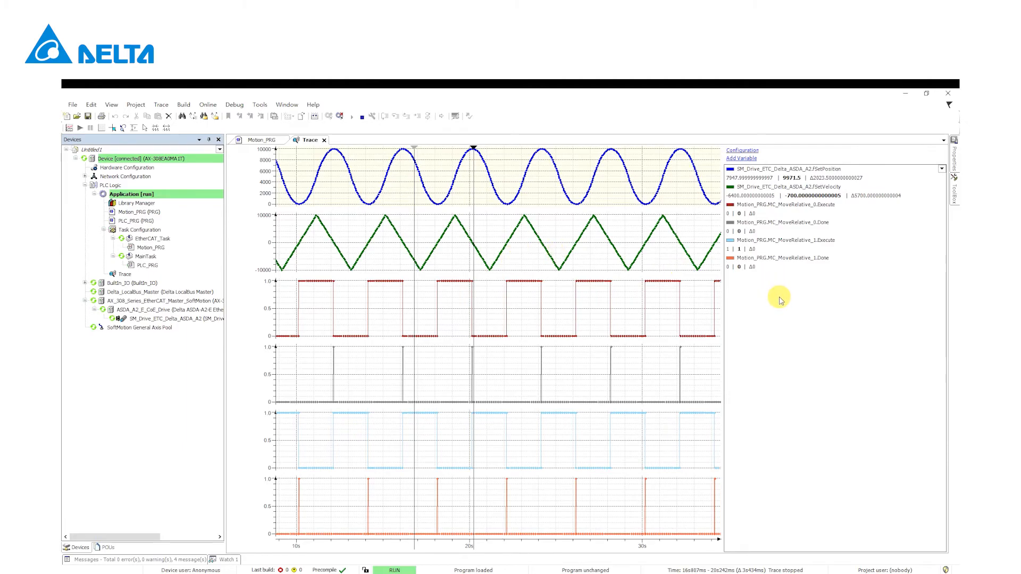
# - Restart the stopped trace and remove the cursors from the chart
pyautogui.rightClick(561, 280)
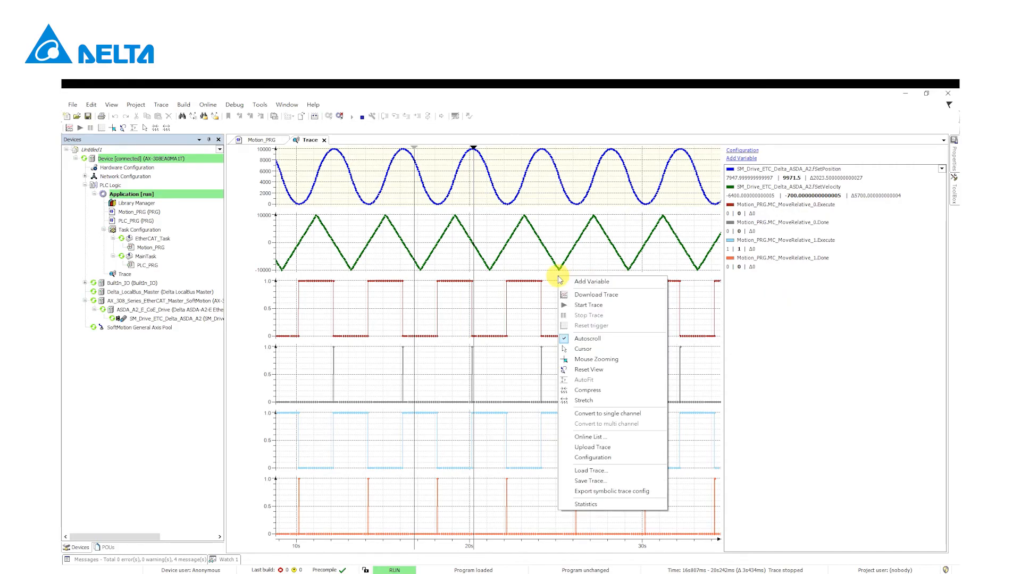
pyautogui.click(604, 305)
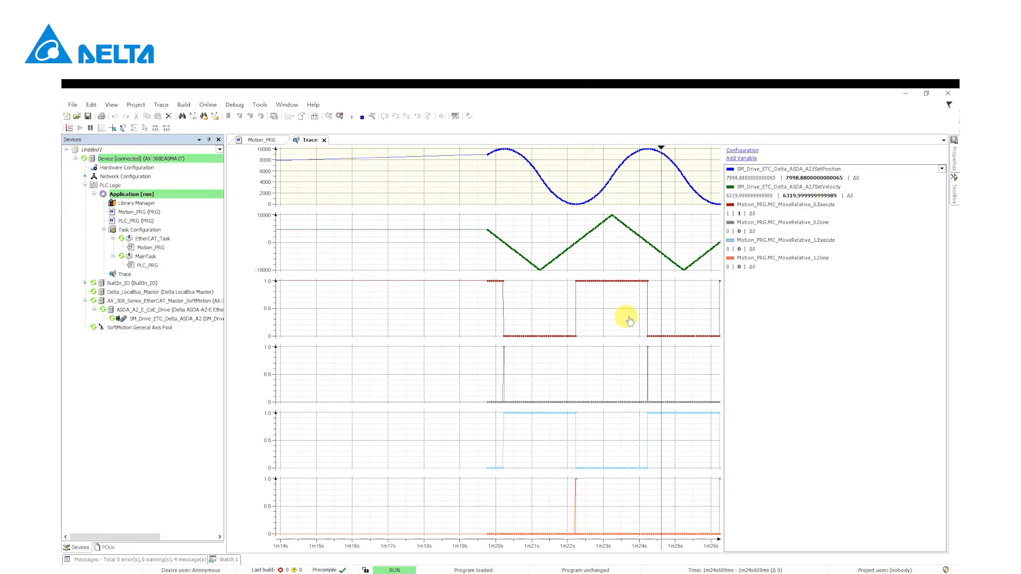
pyautogui.rightClick(629, 320)
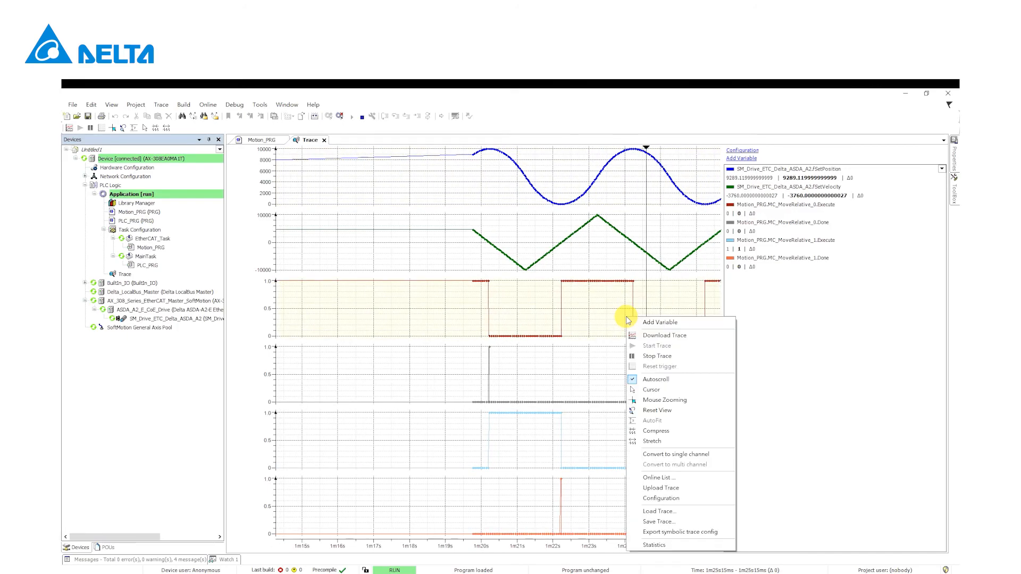
pyautogui.click(657, 400)
# - Zoom in the running trace's time axis to span about half a second
pyautogui.scroll(7, 590, 353)
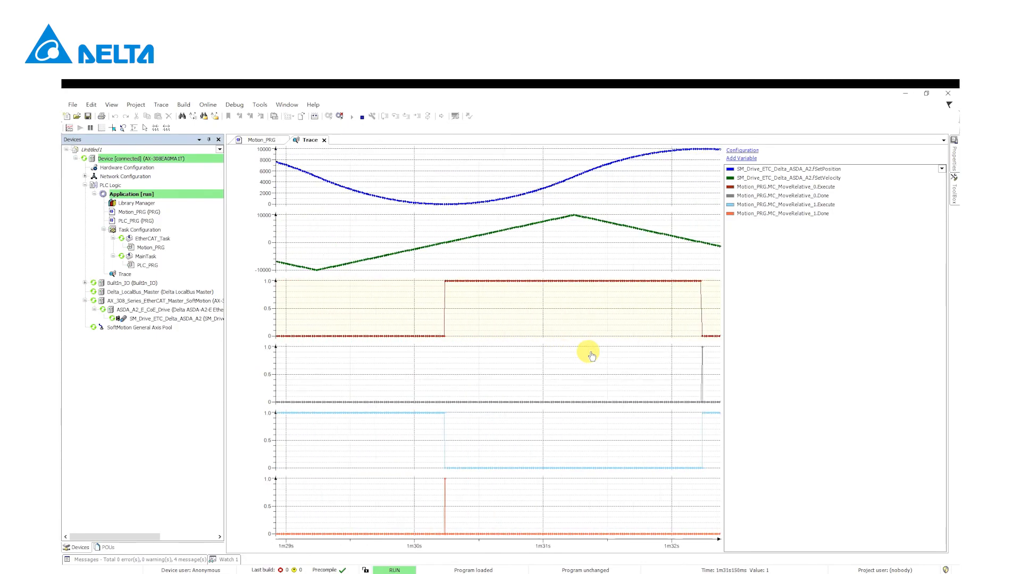
pyautogui.scroll(10, 591, 353)
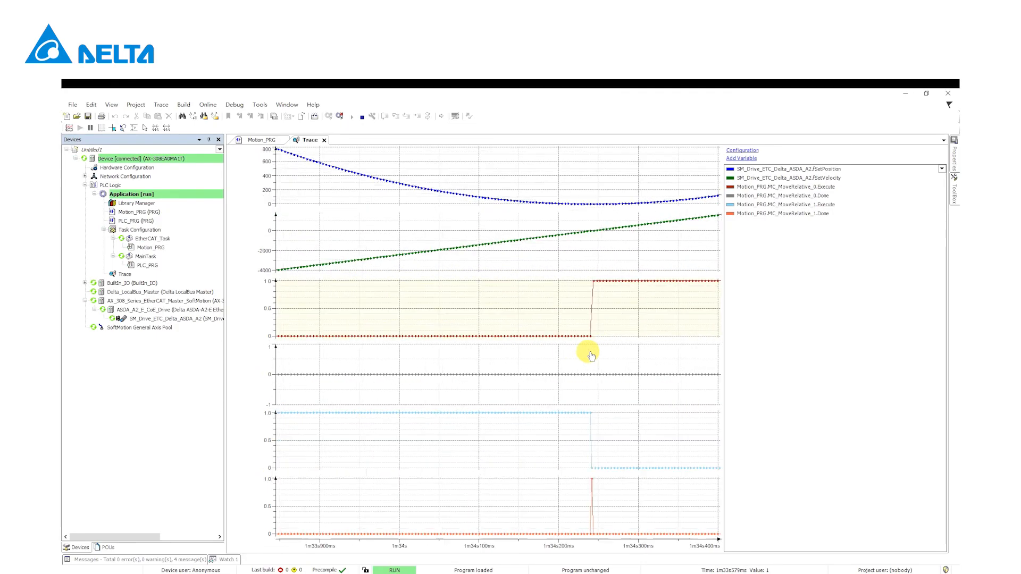